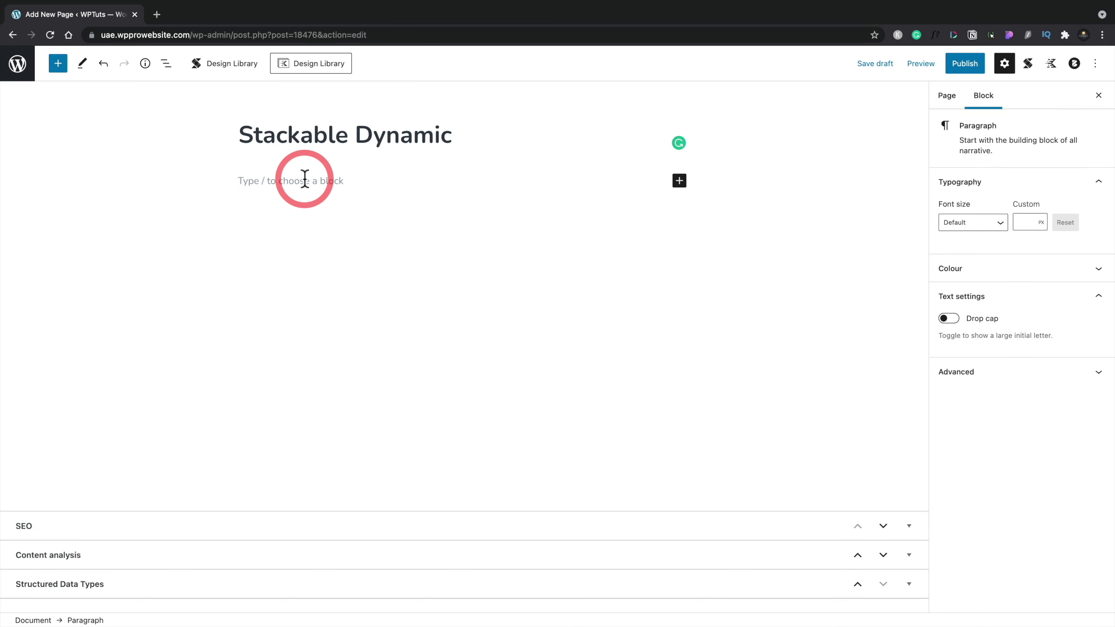
Insert a Stackable Container below the title with the Plain layout, aligned full width
type("/cont")
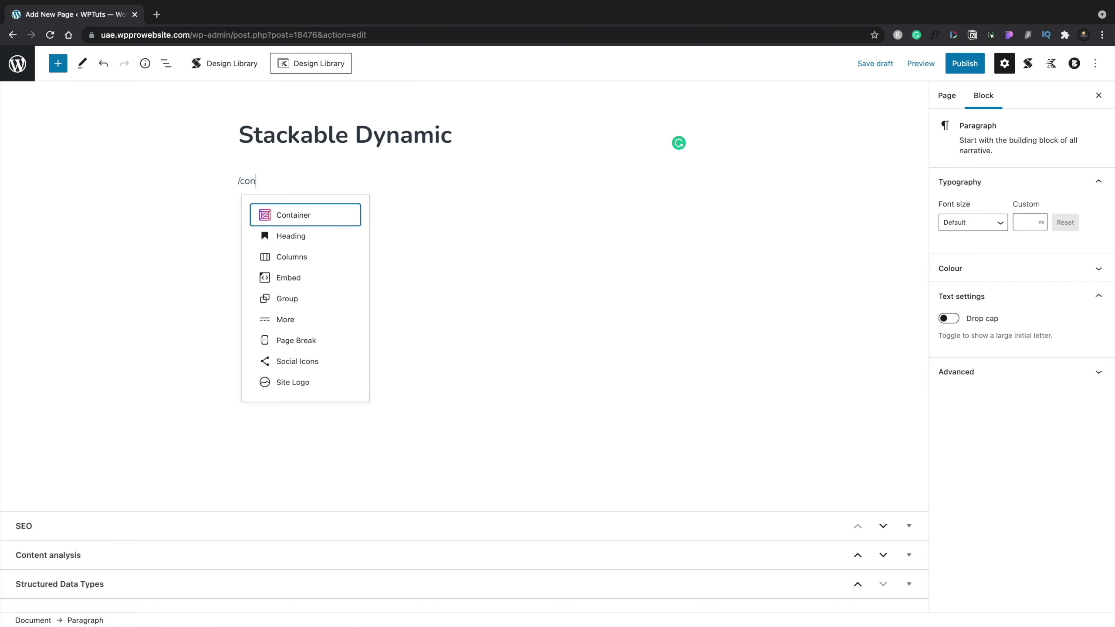
left_click(311, 215)
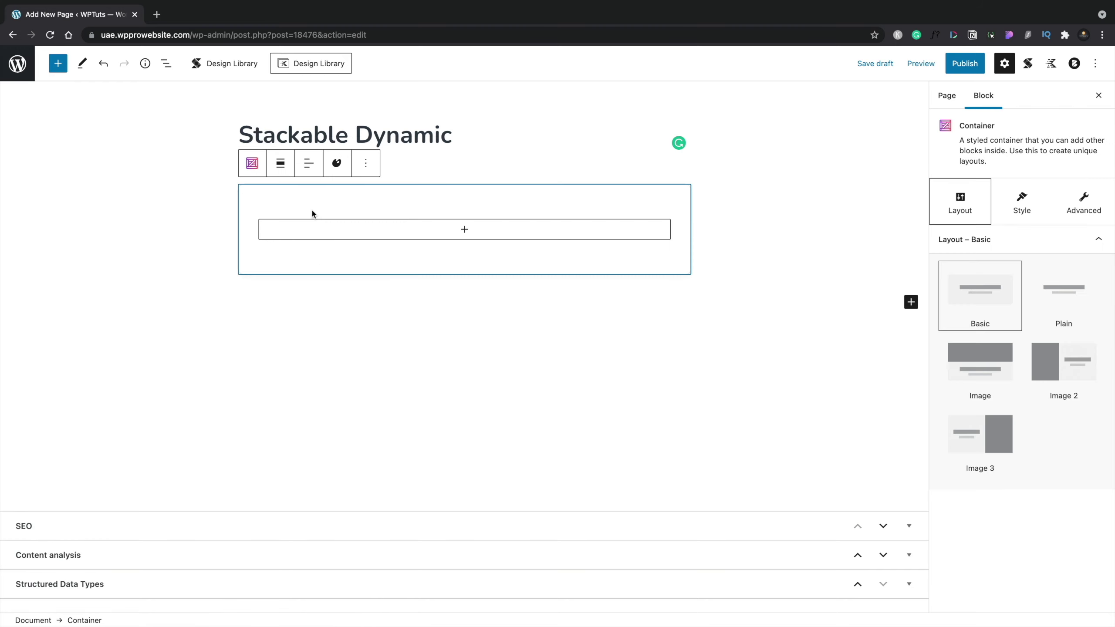
left_click(1089, 310)
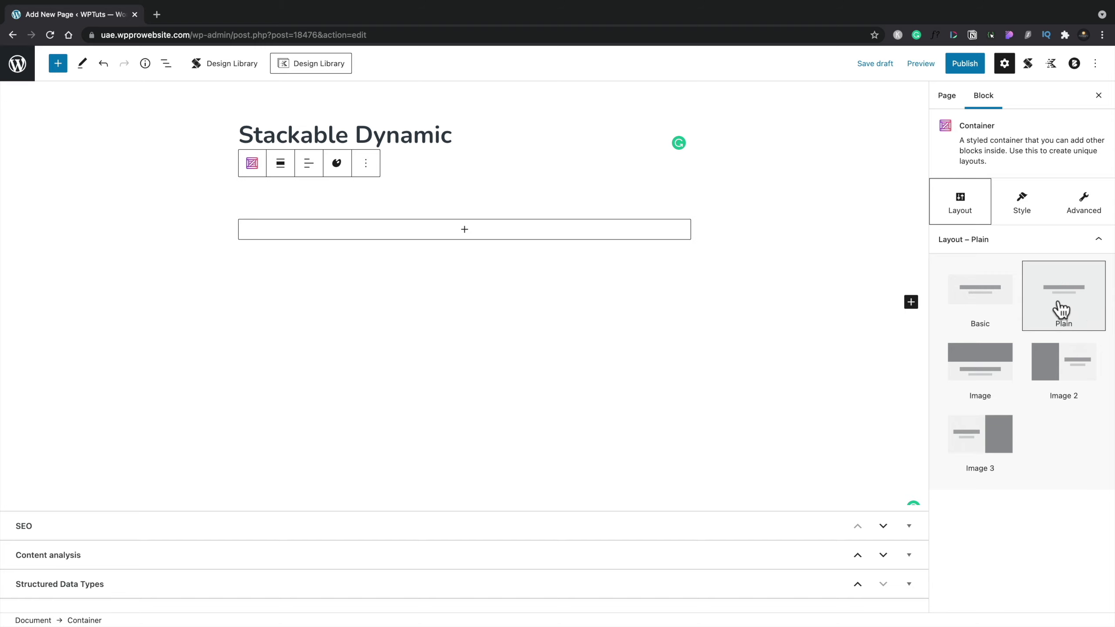
left_click(283, 165)
left_click(300, 236)
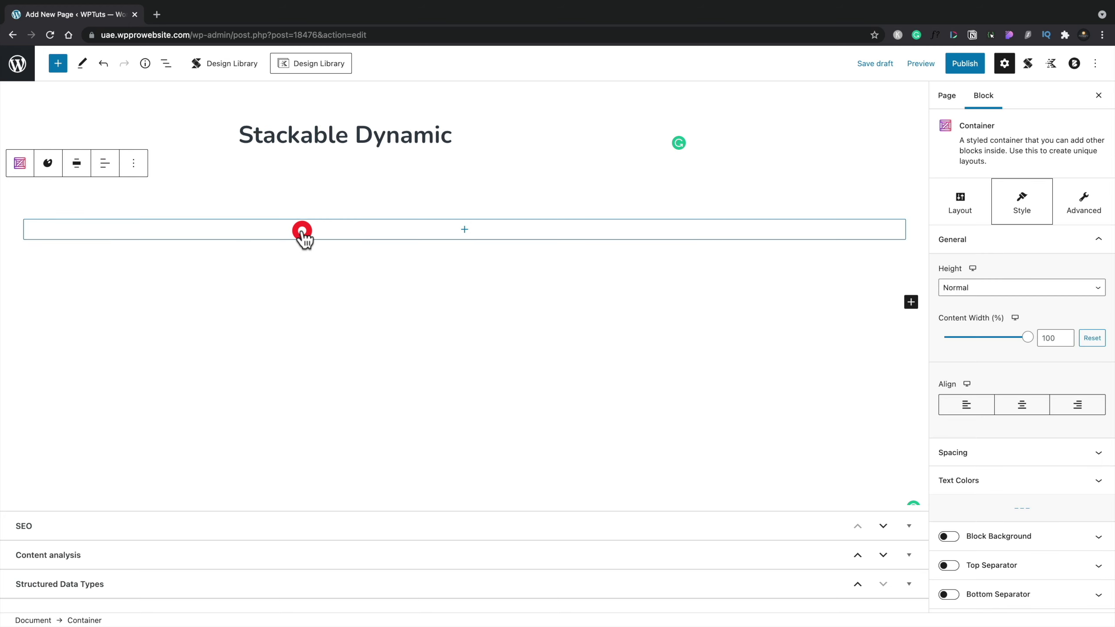
left_click(463, 231)
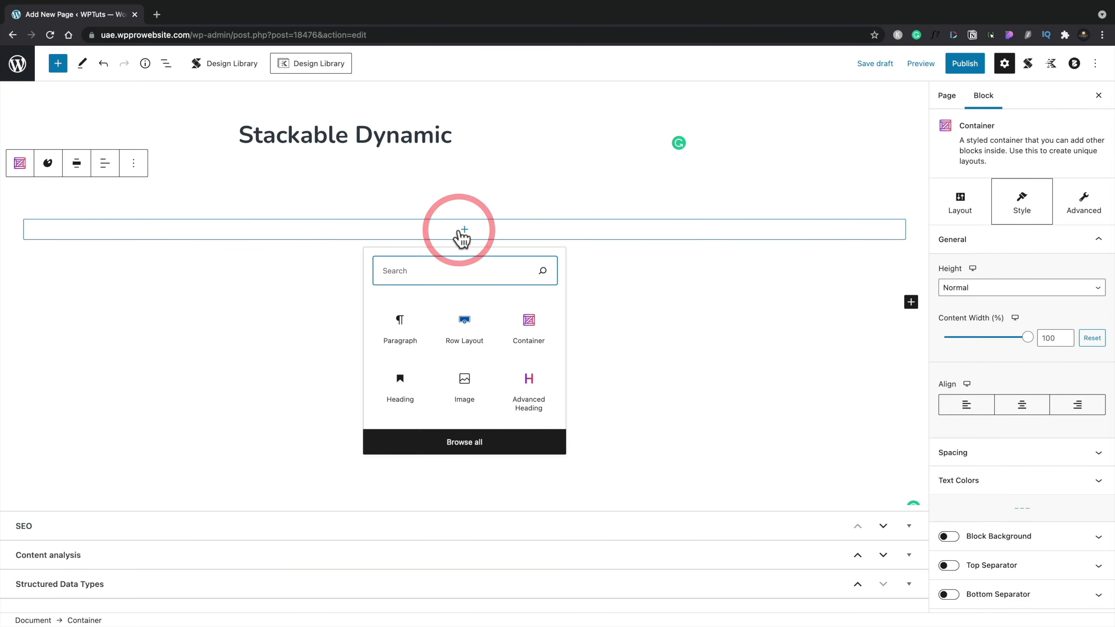
Add an Advanced Heading and pull its dynamic content from the Other Posts source's backup post
left_click(445, 264)
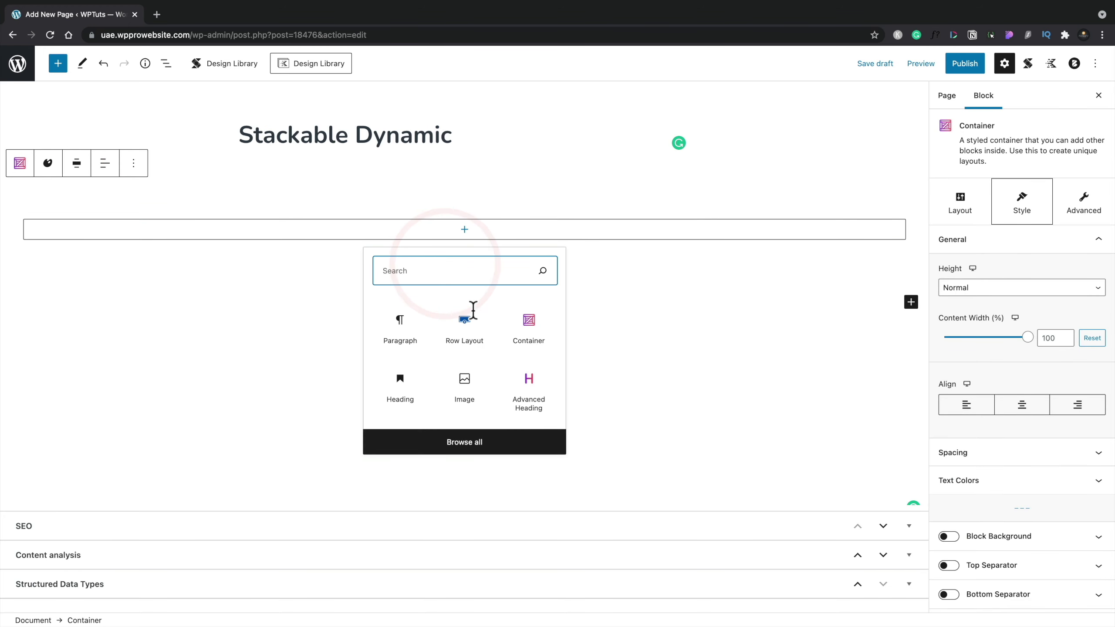
left_click(526, 386)
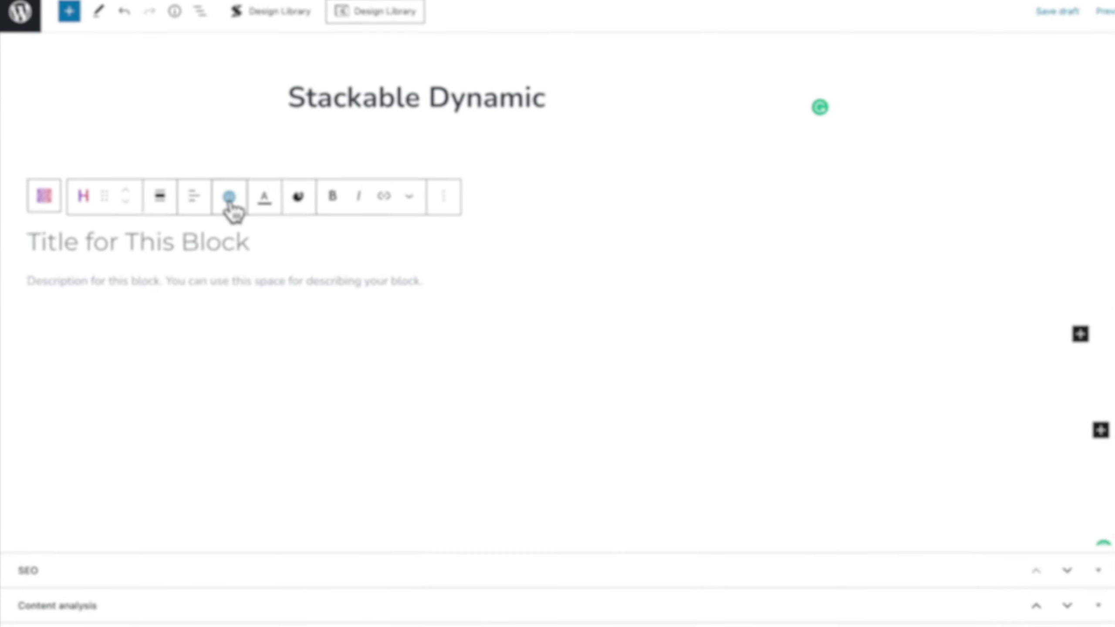
left_click(229, 197)
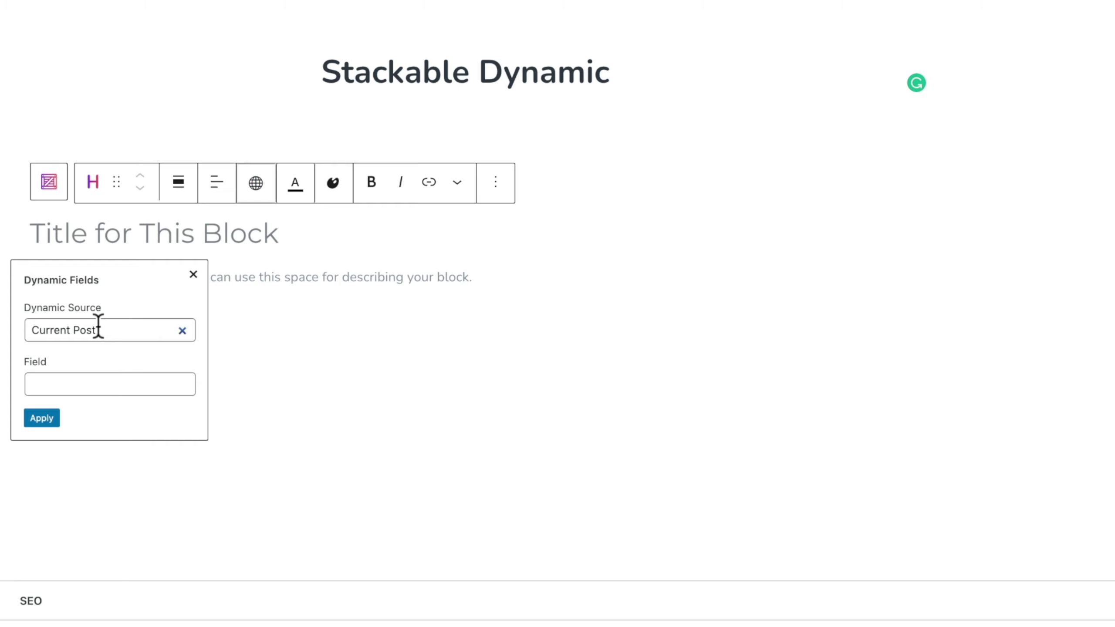
left_click(98, 327)
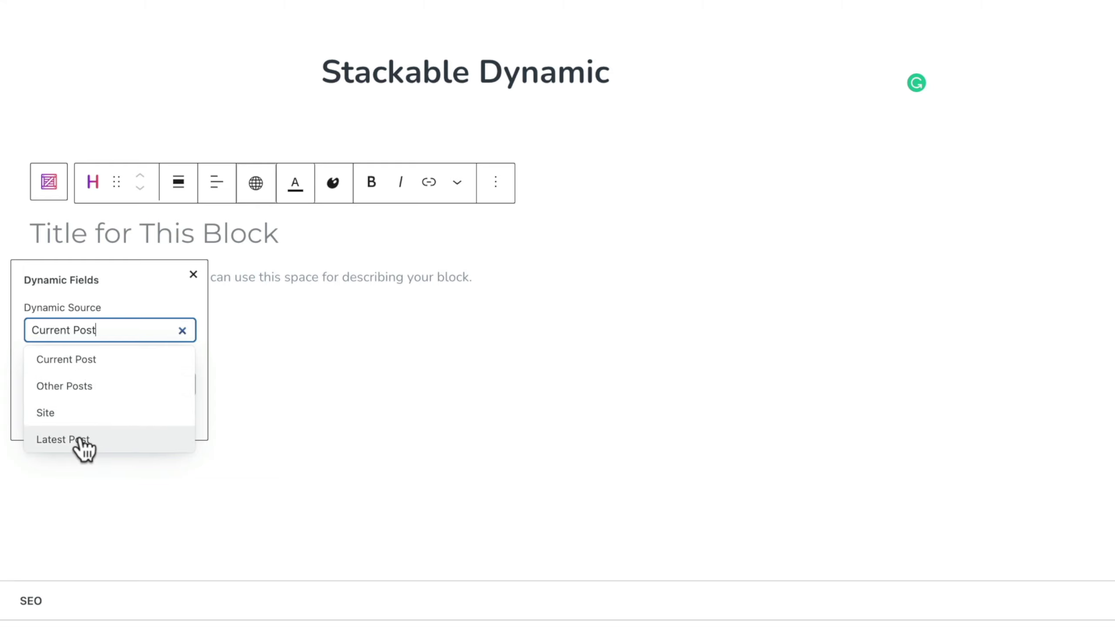
left_click(79, 388)
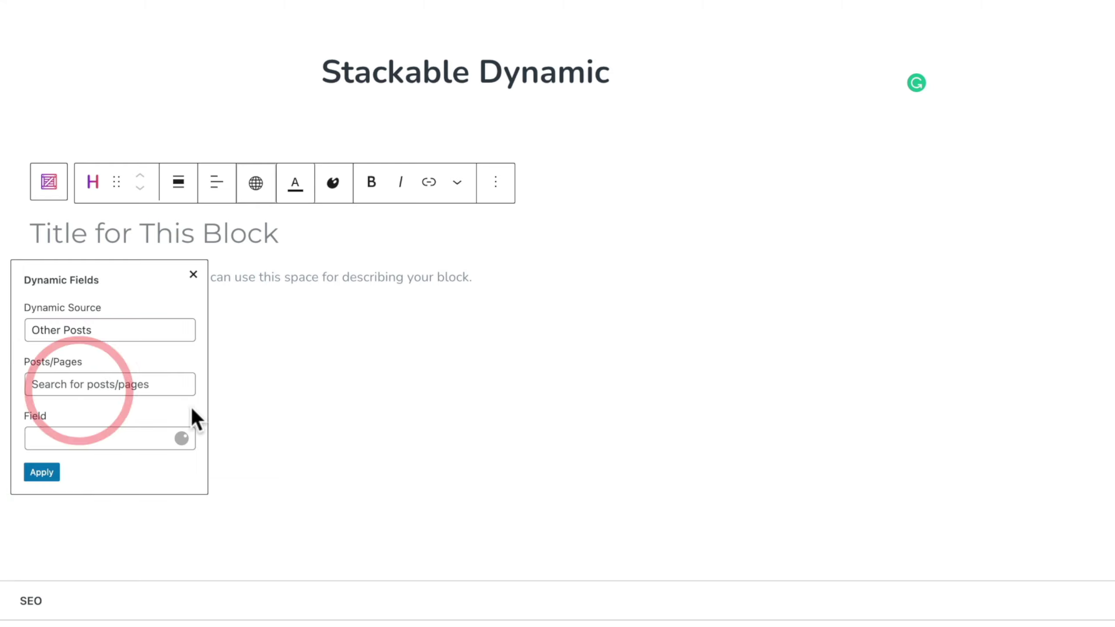
left_click(50, 383)
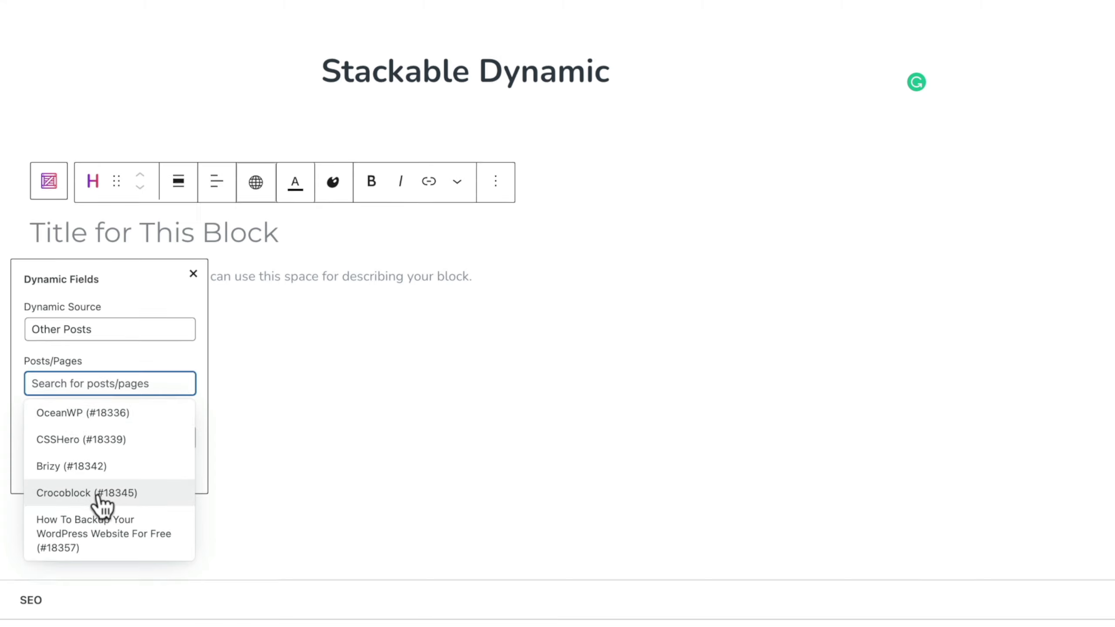
left_click(94, 519)
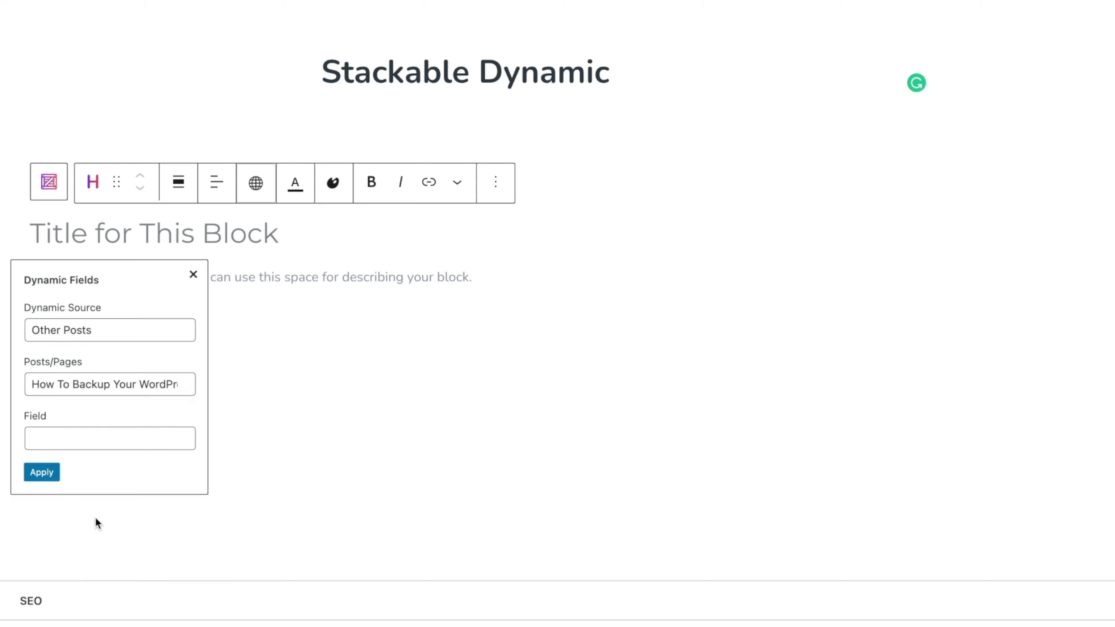
Browse the post, author, comment and custom fields, then choose Post Title as the Field
left_click(85, 437)
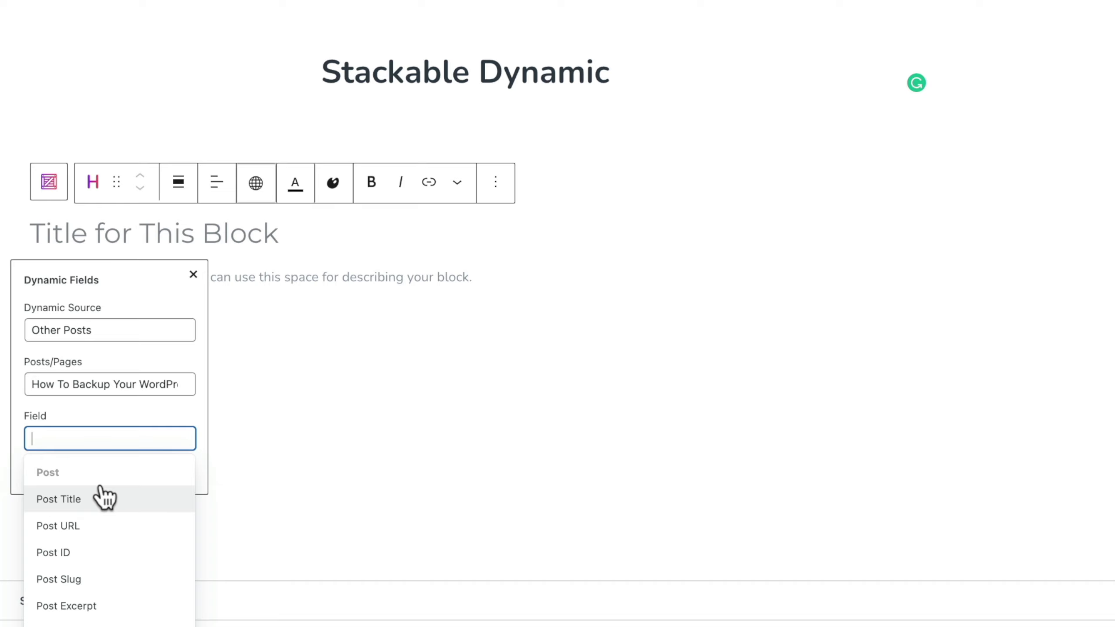
scroll(110, 564, "down", 5)
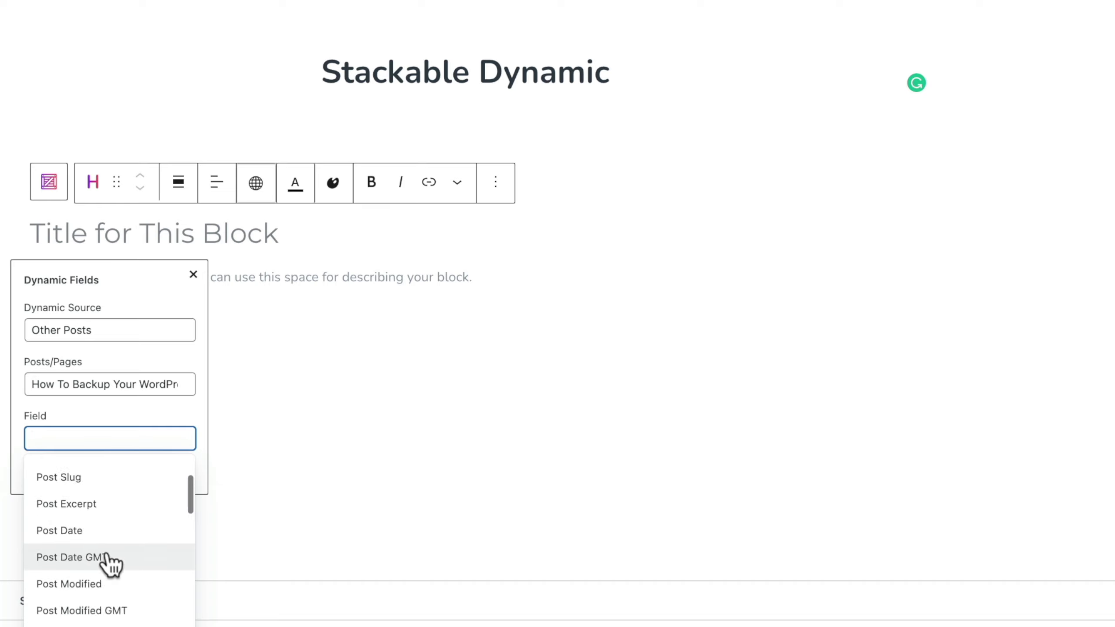
scroll(111, 566, "down", 5)
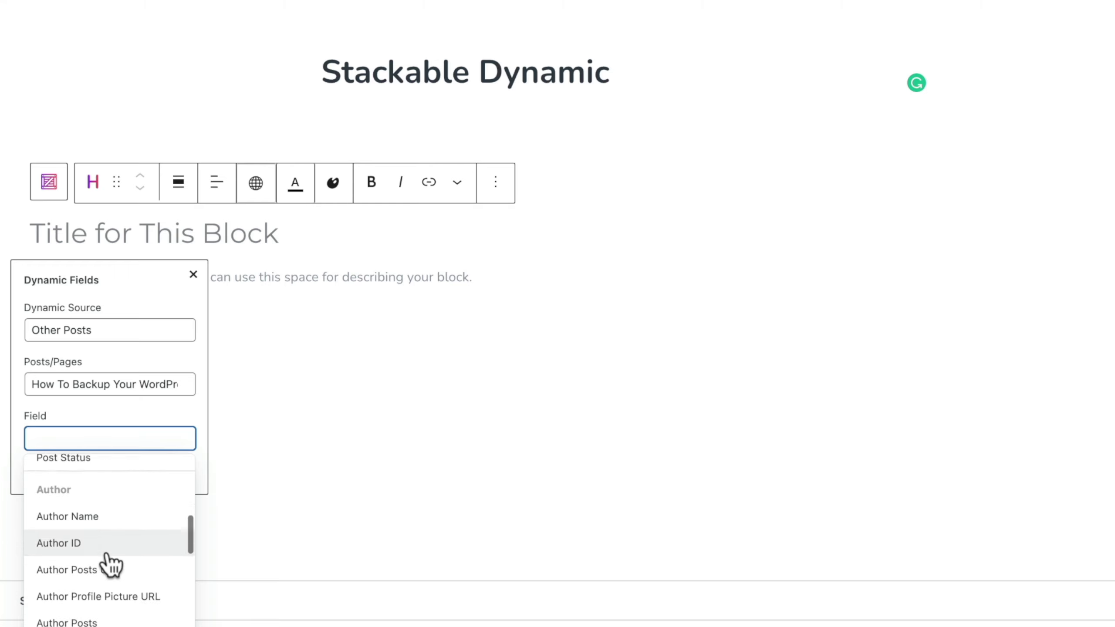
scroll(107, 555, "down", 2)
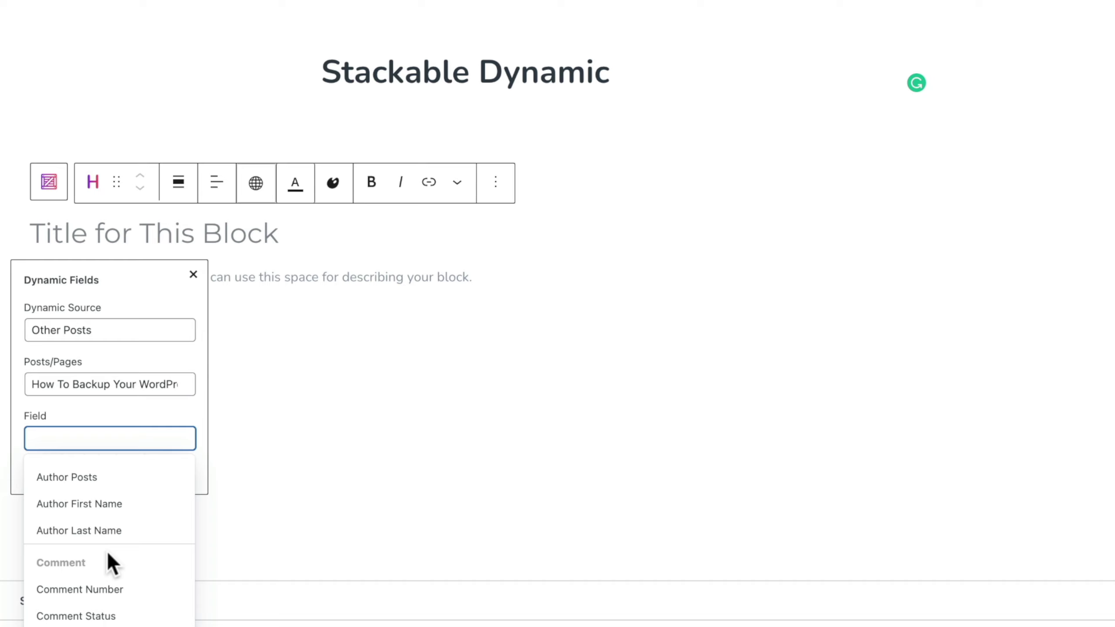
scroll(108, 552, "down", 3)
scroll(108, 554, "down", 1)
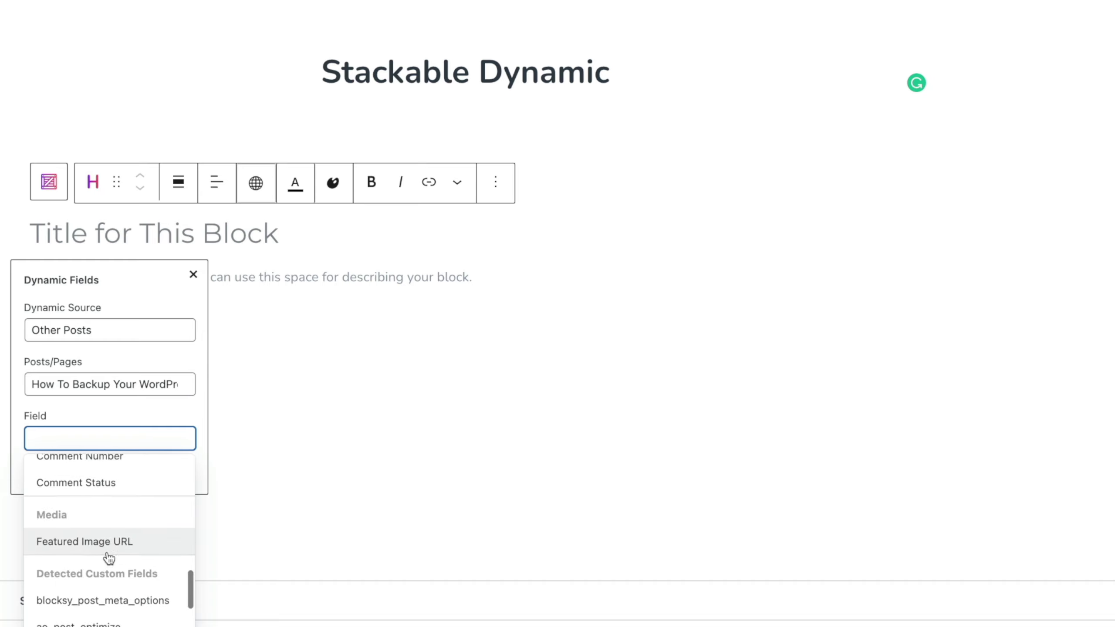
scroll(108, 557, "down", 1)
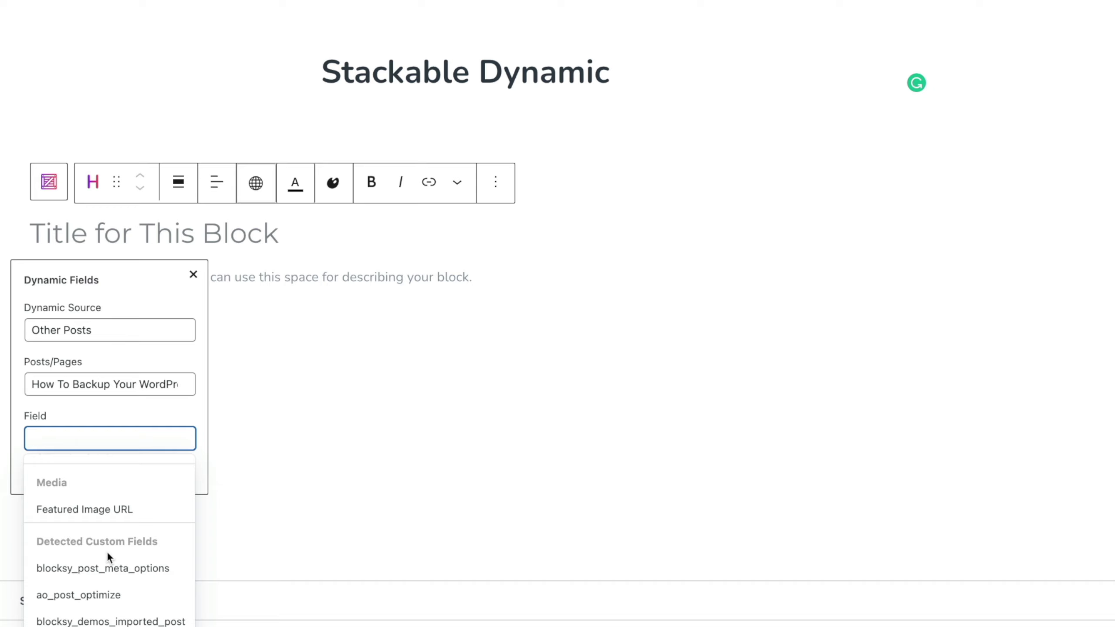
scroll(107, 551, "down", 5)
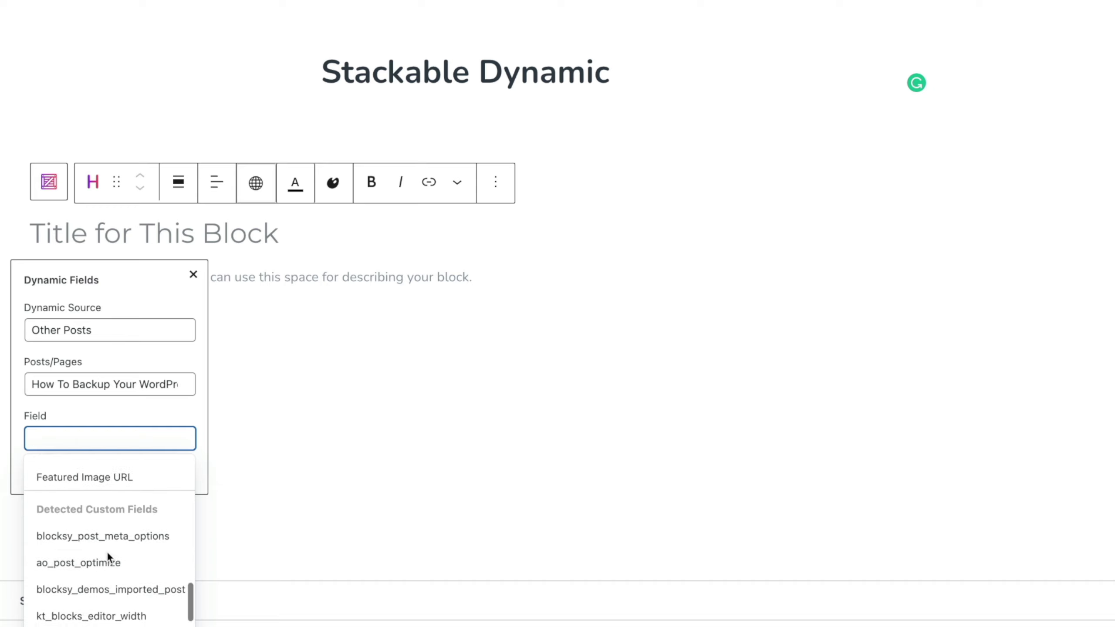
scroll(108, 559, "up", 4)
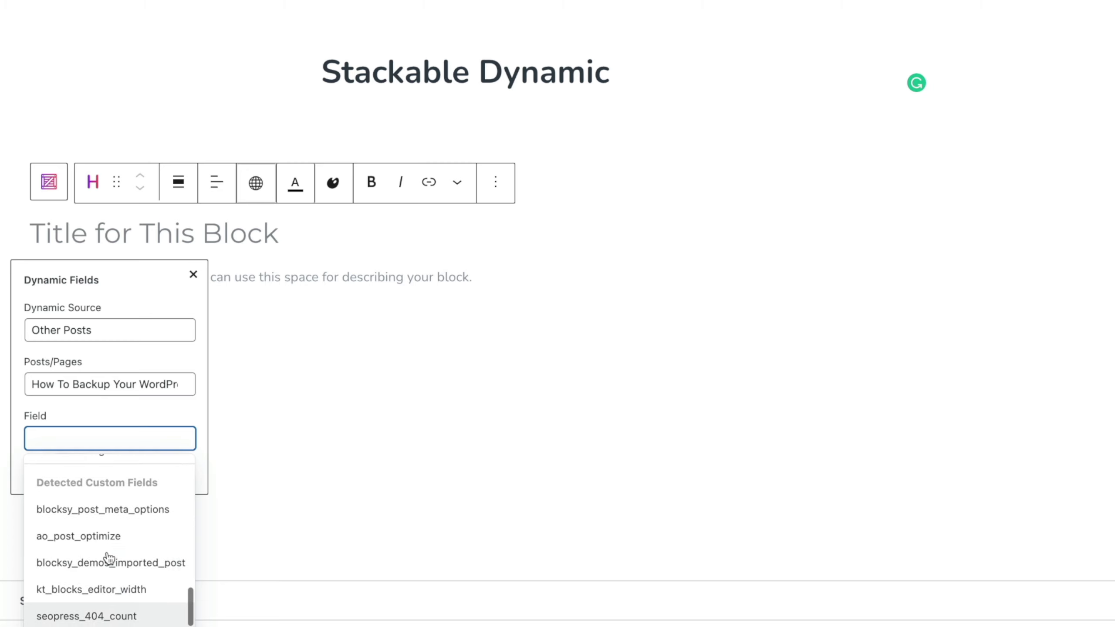
scroll(107, 552, "down", 3)
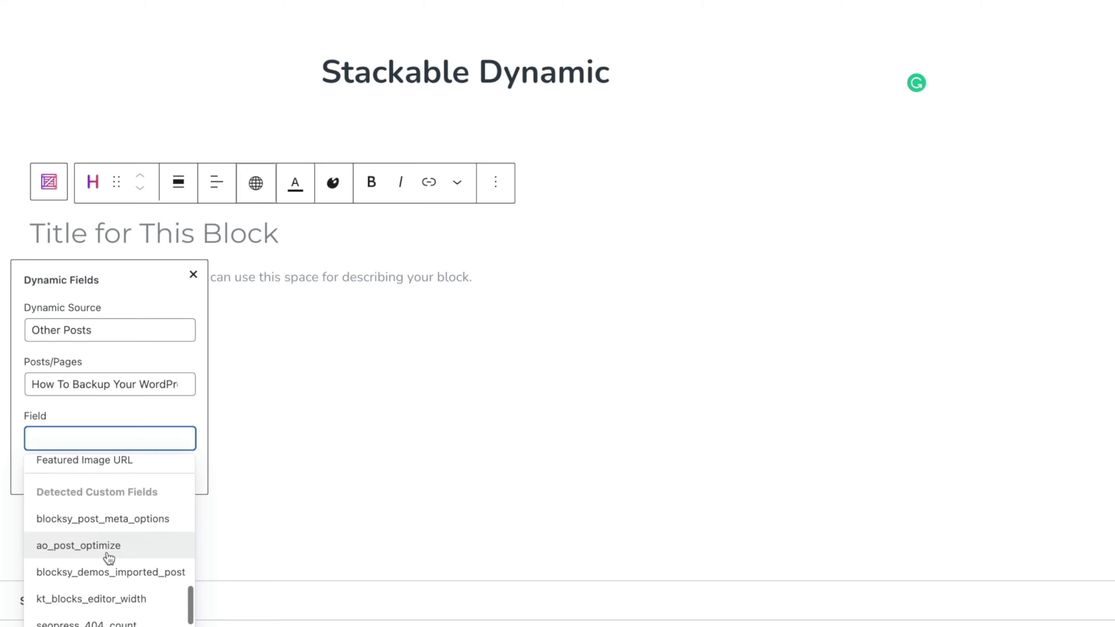
scroll(109, 558, "down", 1)
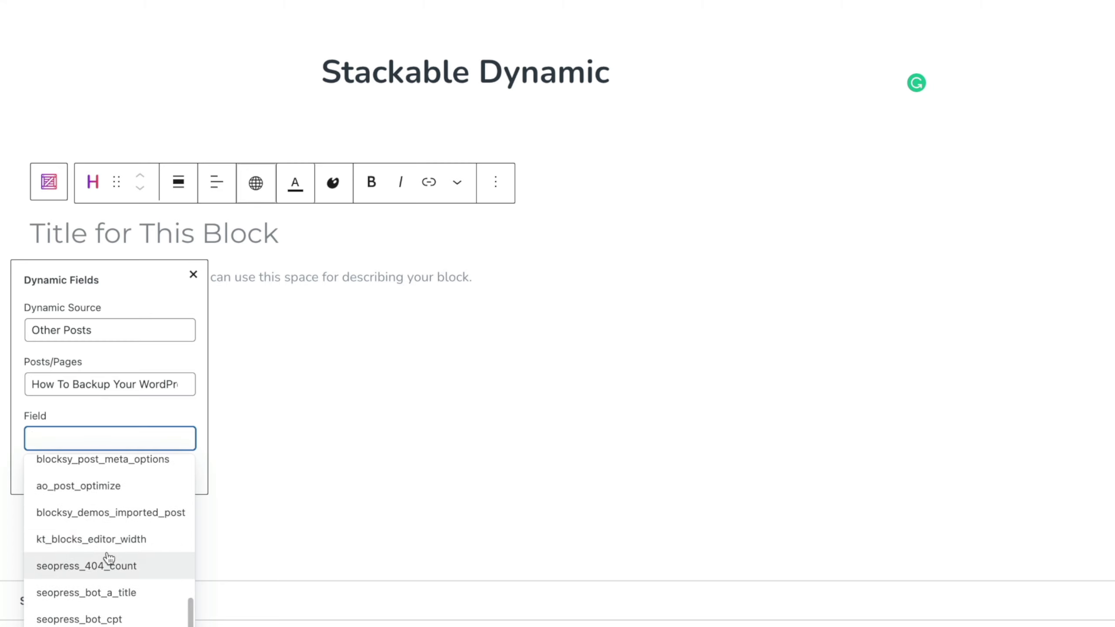
scroll(109, 558, "down", 5)
scroll(108, 558, "down", 1)
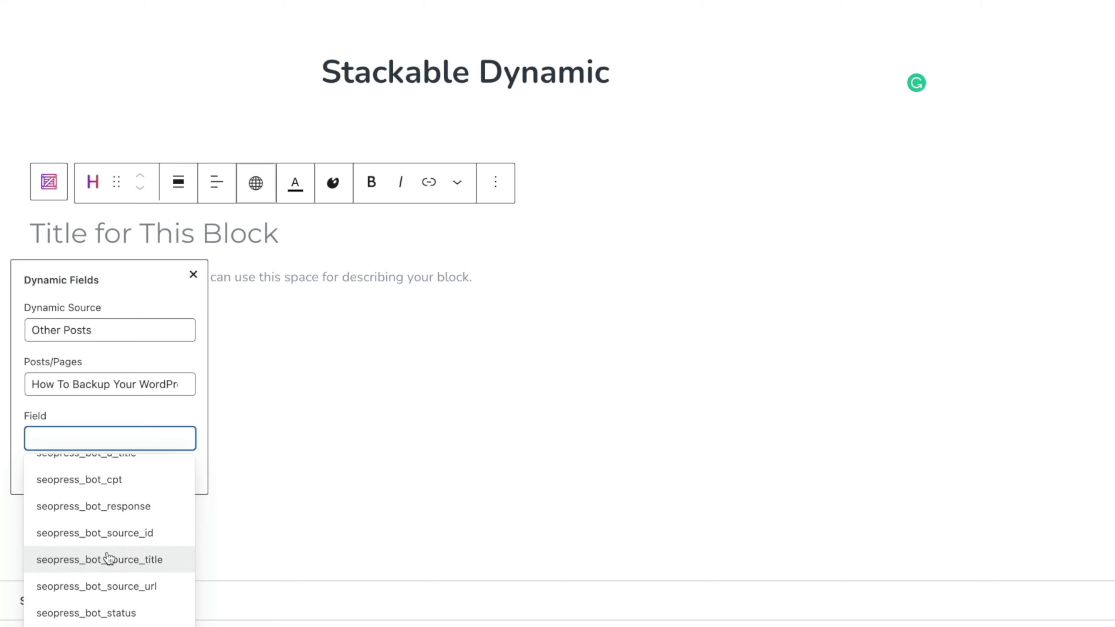
scroll(109, 558, "up", 20)
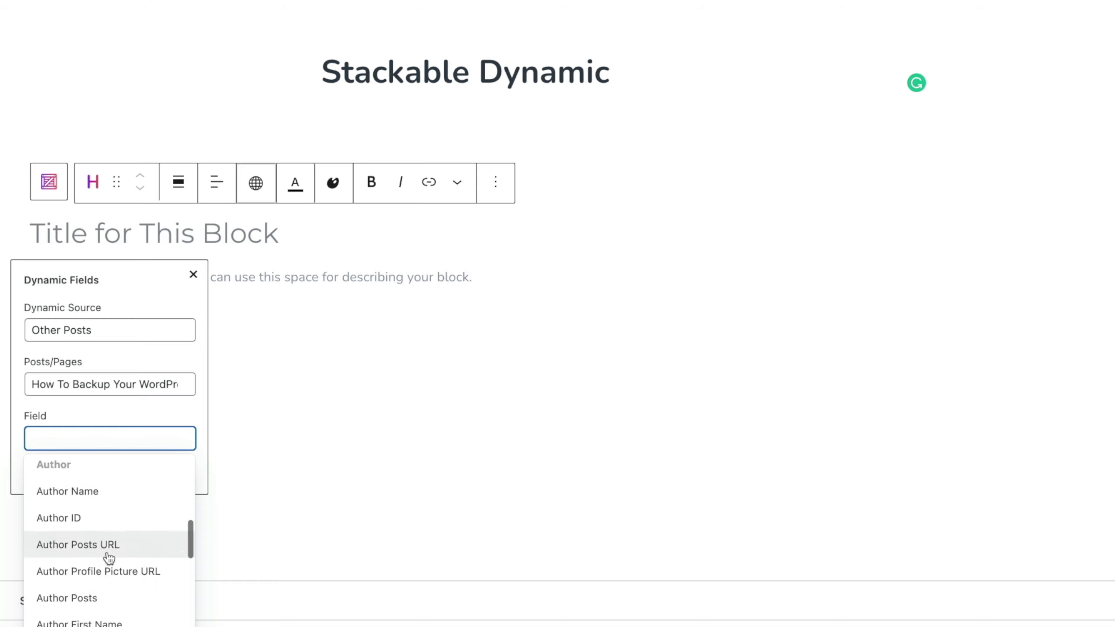
scroll(109, 558, "up", 6)
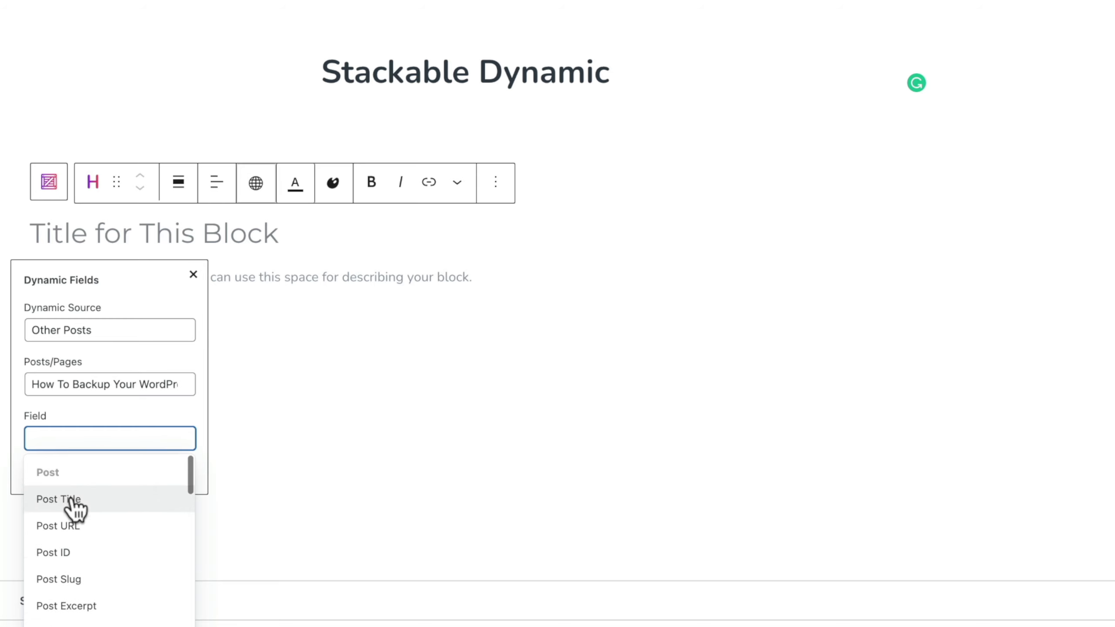
left_click(71, 500)
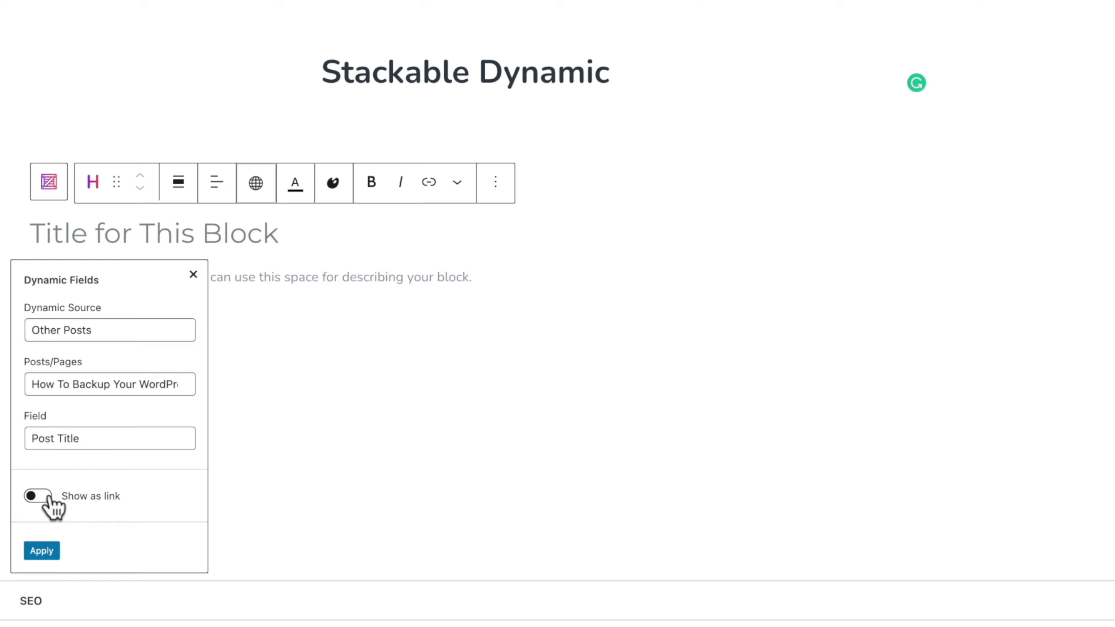
Leave Show as link and Open in new tab off, and apply the Post Title field
left_click(46, 496)
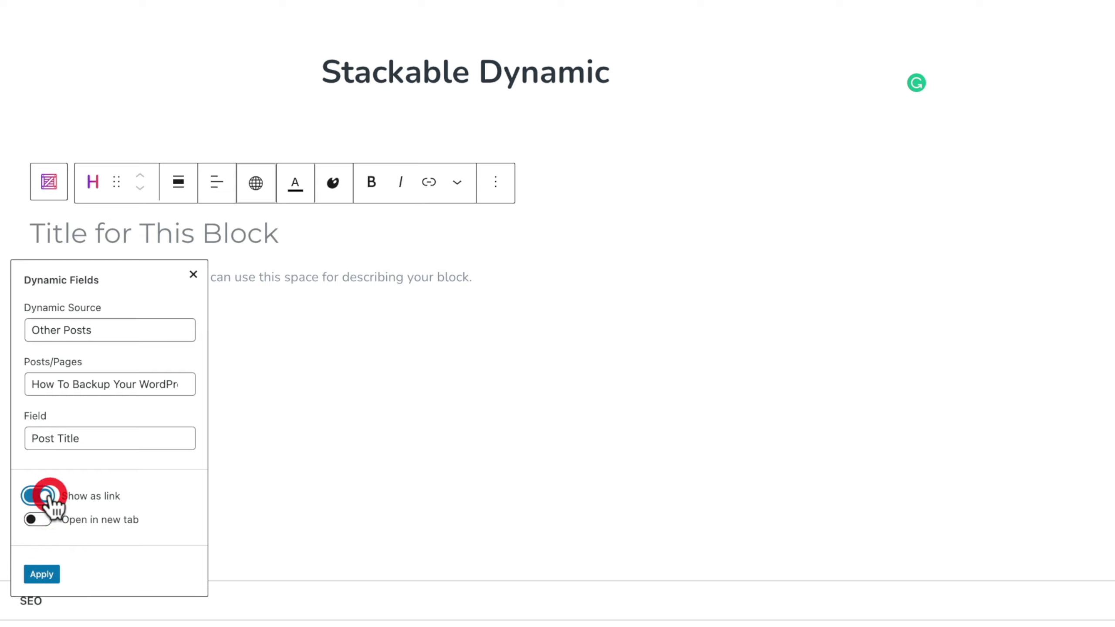
left_click(44, 522)
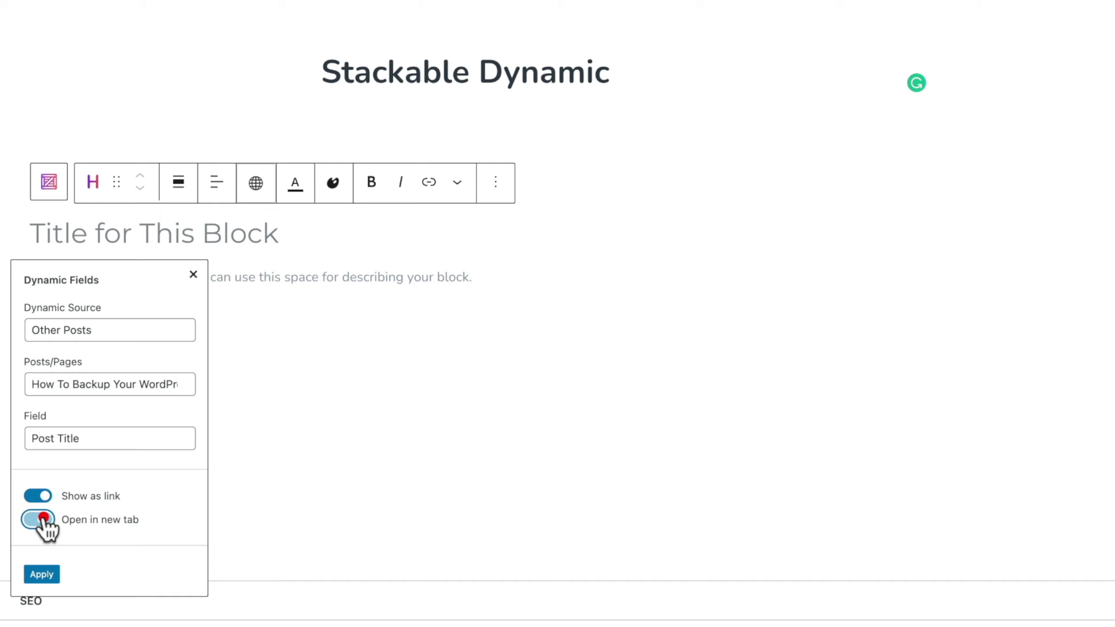
left_click(43, 523)
left_click(39, 498)
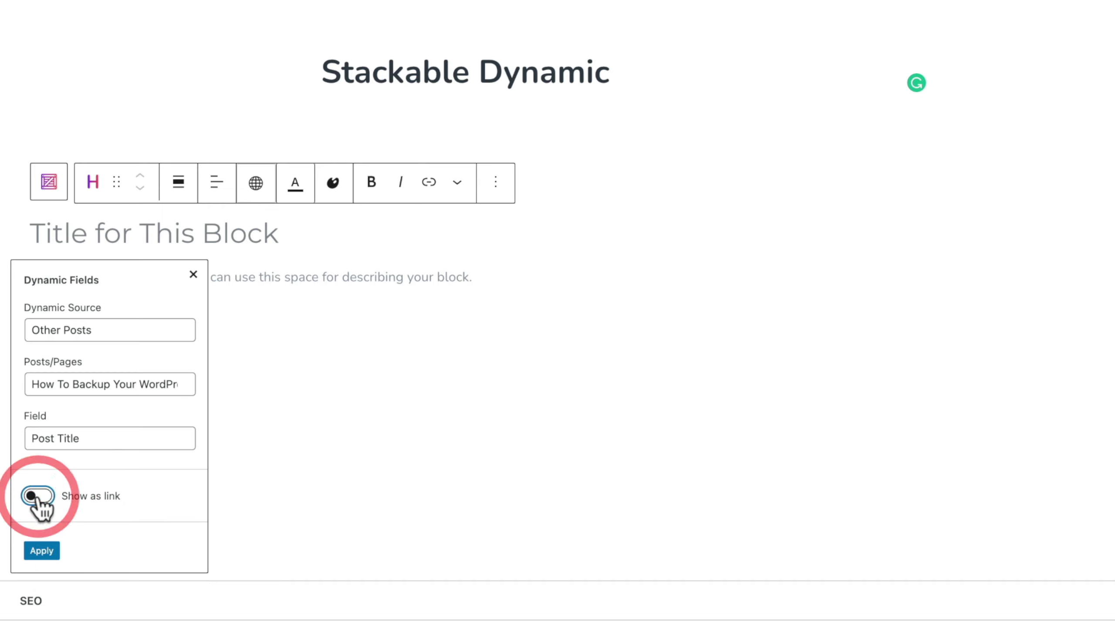
left_click(42, 551)
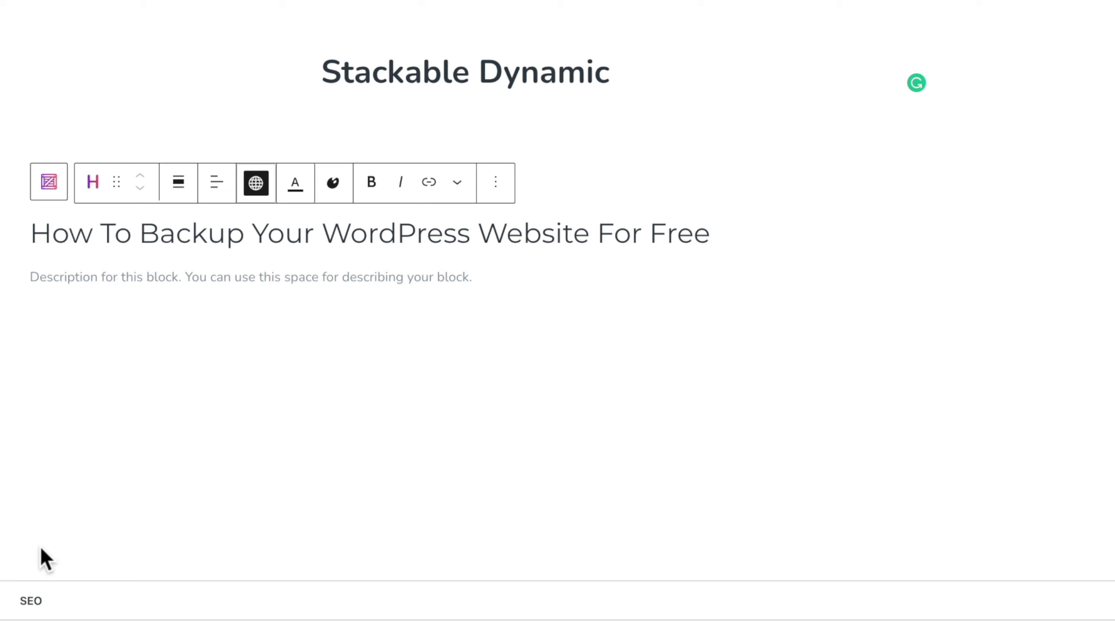
Clear the heading's dynamic title, then reopen Dynamic Fields and browse the field list without choosing
left_click(257, 181)
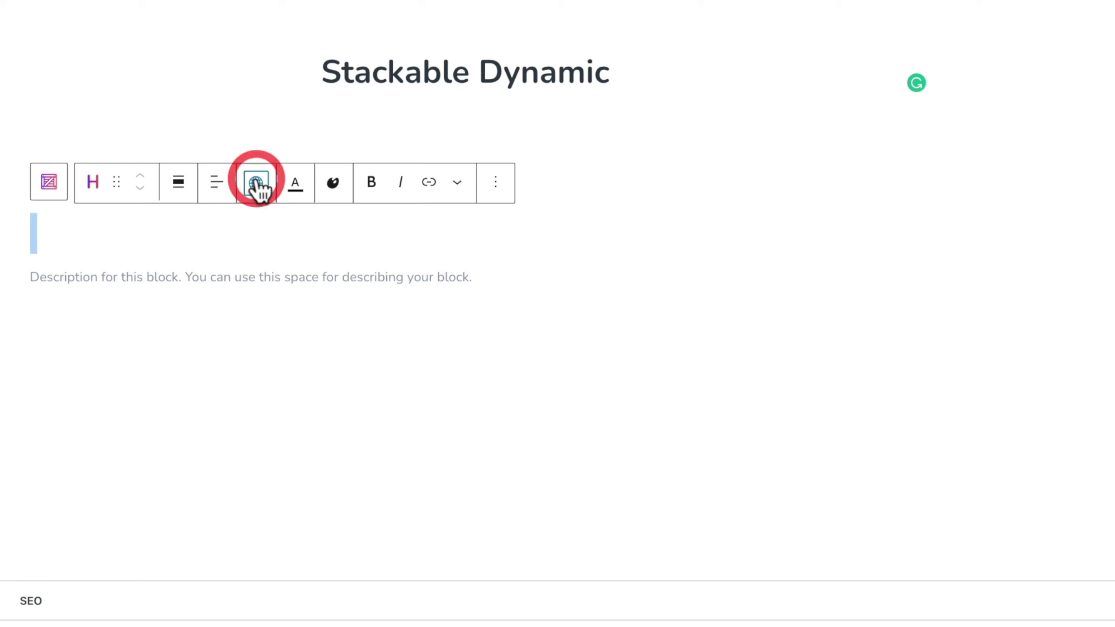
left_click(255, 184)
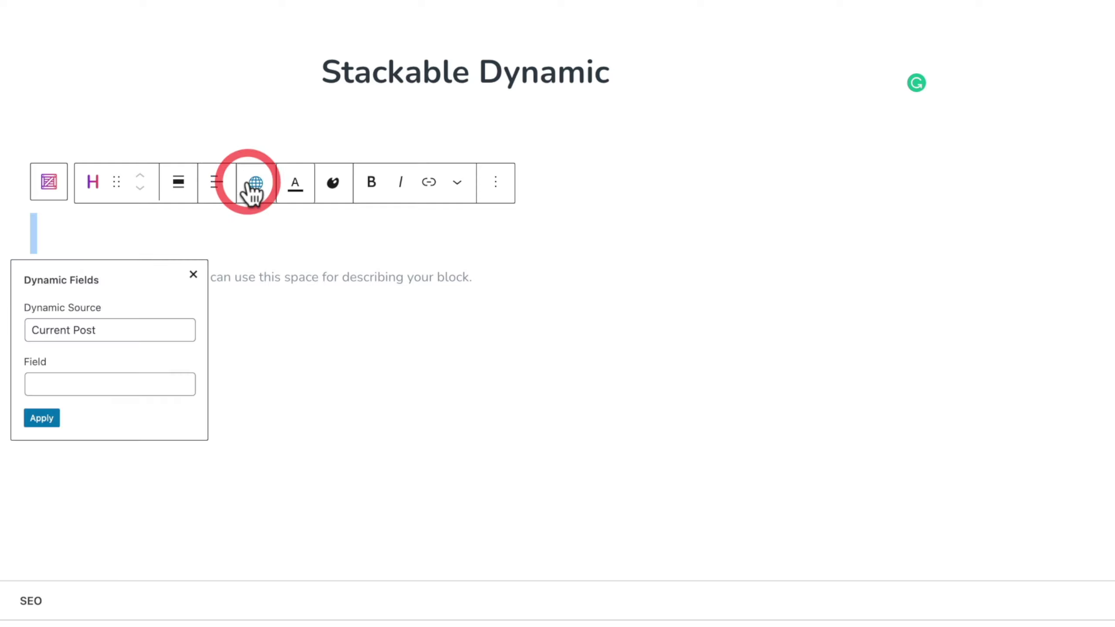
left_click(92, 381)
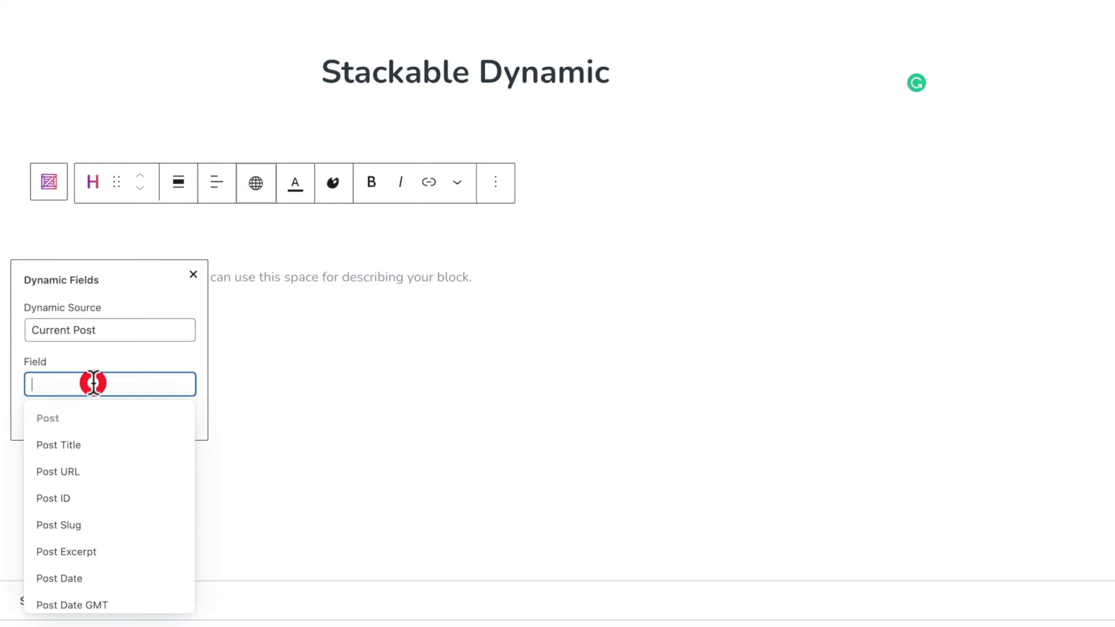
scroll(116, 505, "down", 2)
scroll(117, 505, "down", 7)
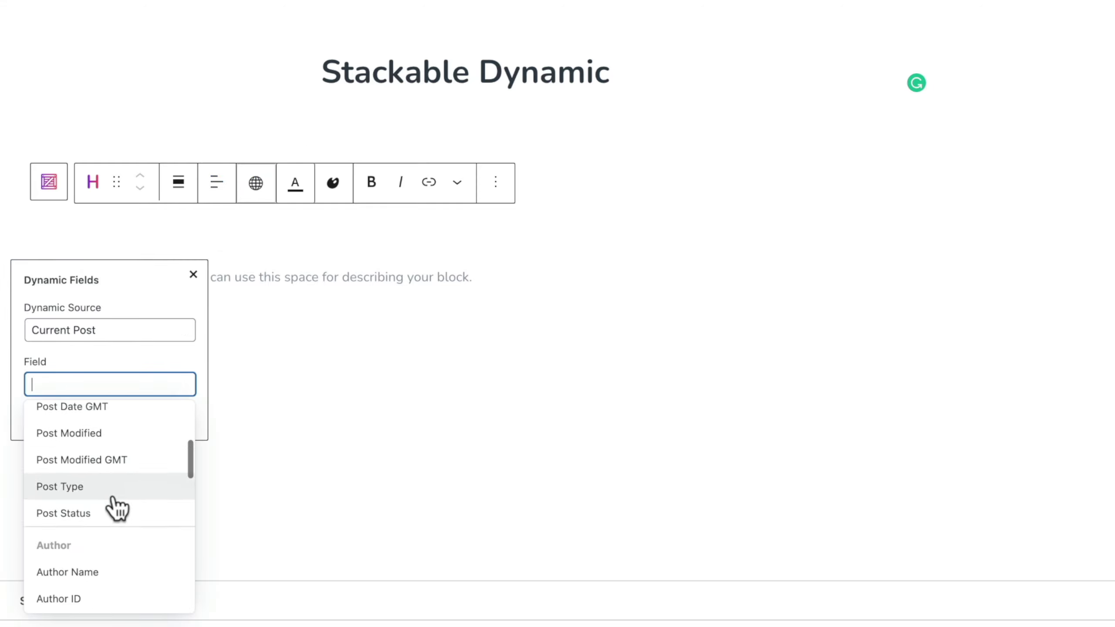
scroll(117, 505, "up", 10)
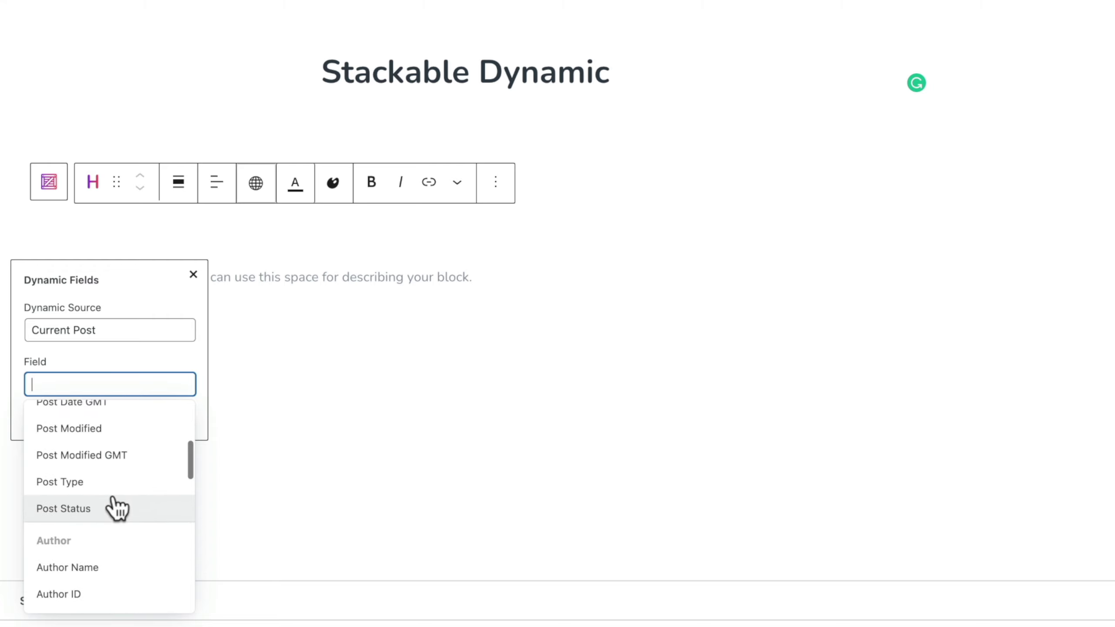
left_click(113, 362)
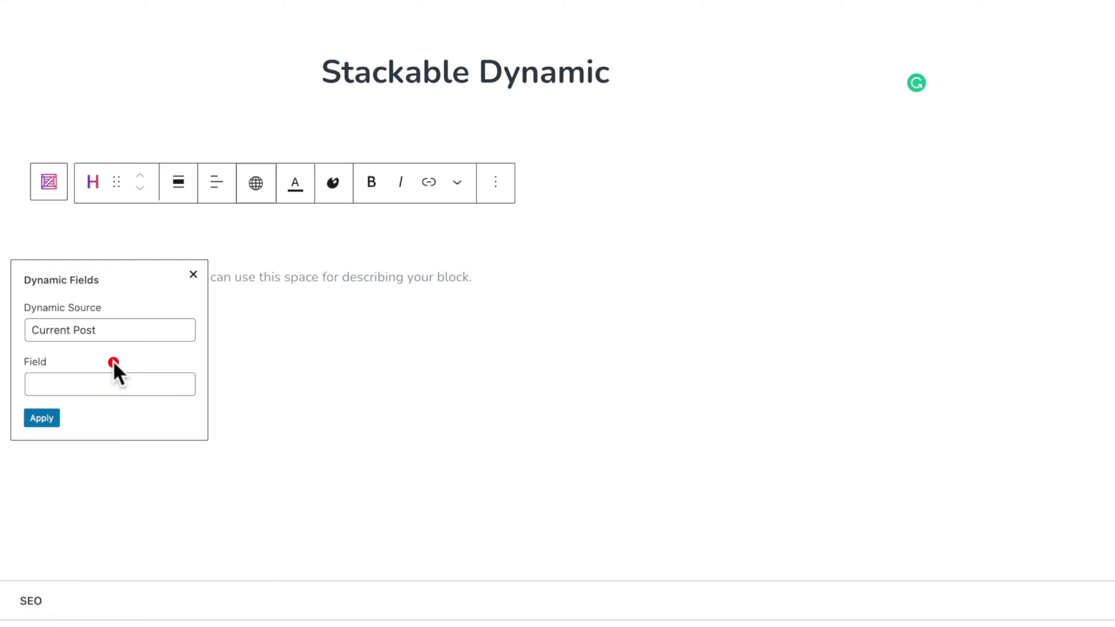
Switch the heading's Dynamic Source to Site and list its site fields
left_click(117, 329)
left_click(81, 413)
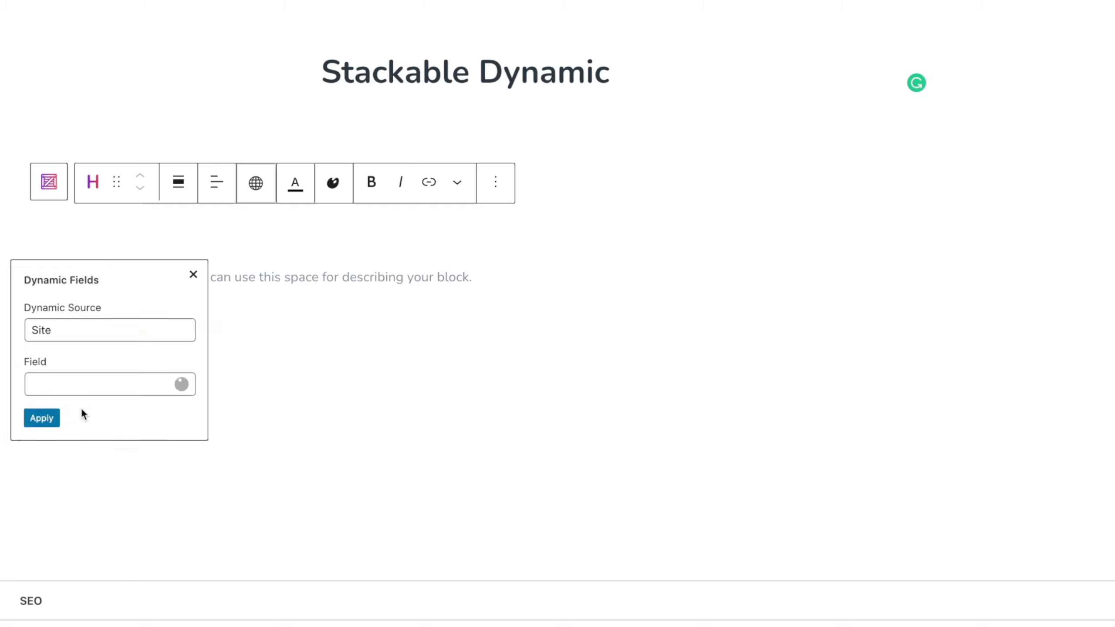
left_click(81, 386)
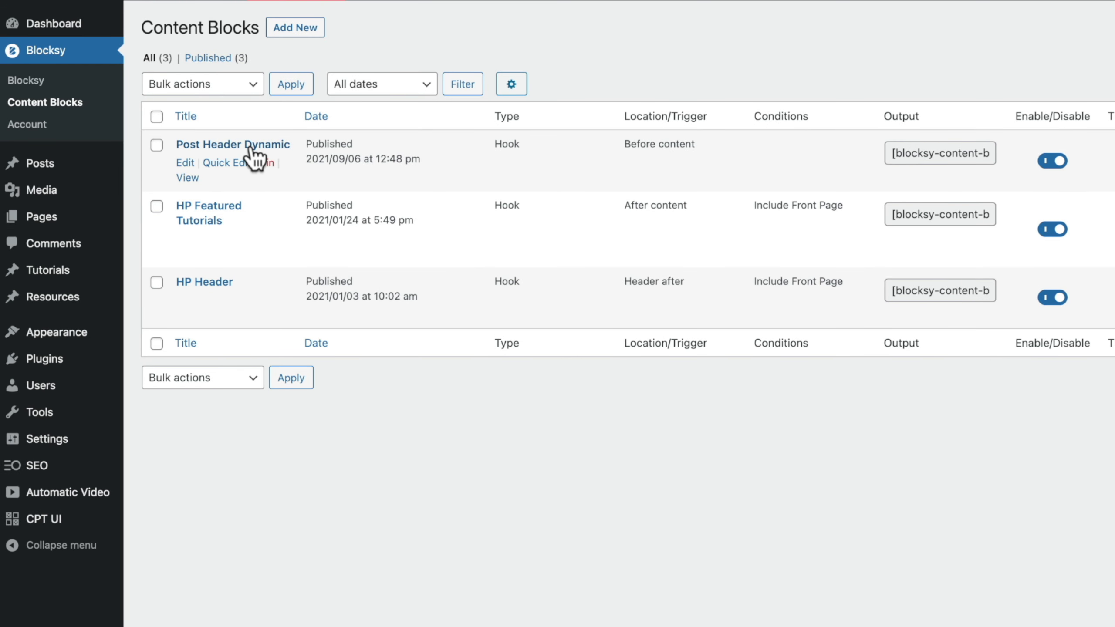
Open the Post Header Dynamic Before-content hook block from the Content Blocks list
left_click(251, 148)
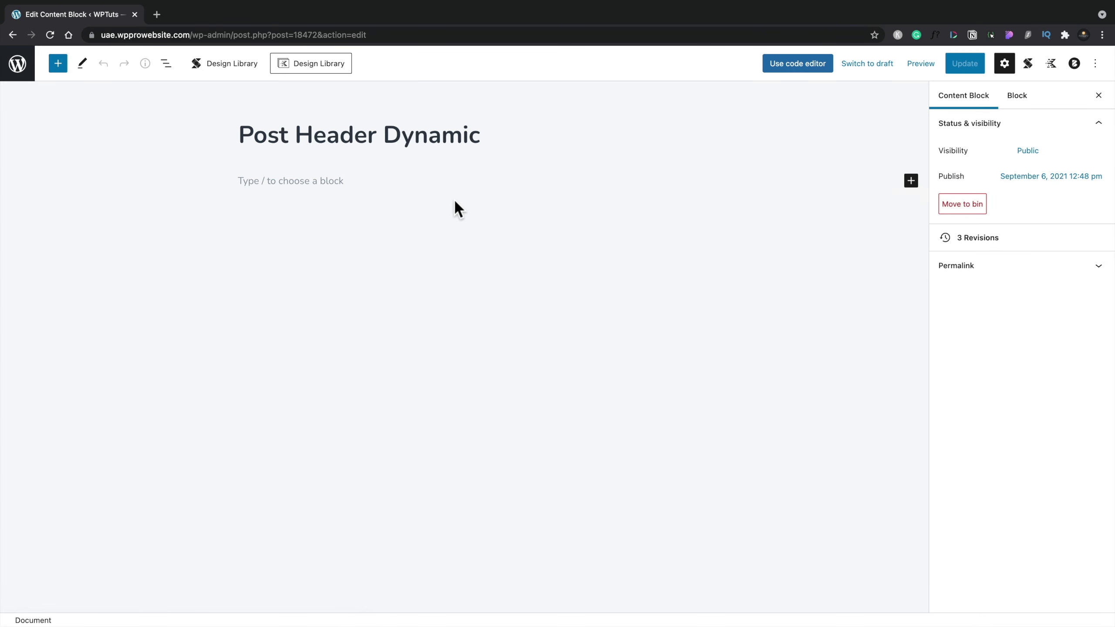
Insert a Stackable Container via /cont using the Plain layout, aligned full width
left_click(273, 179)
type("/")
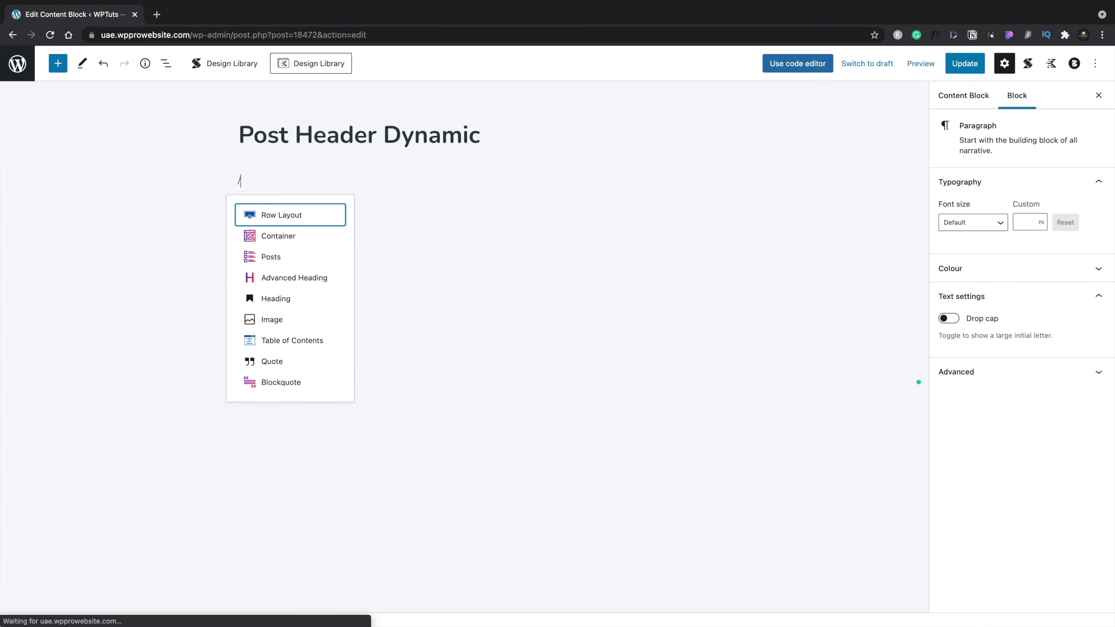
type("cont")
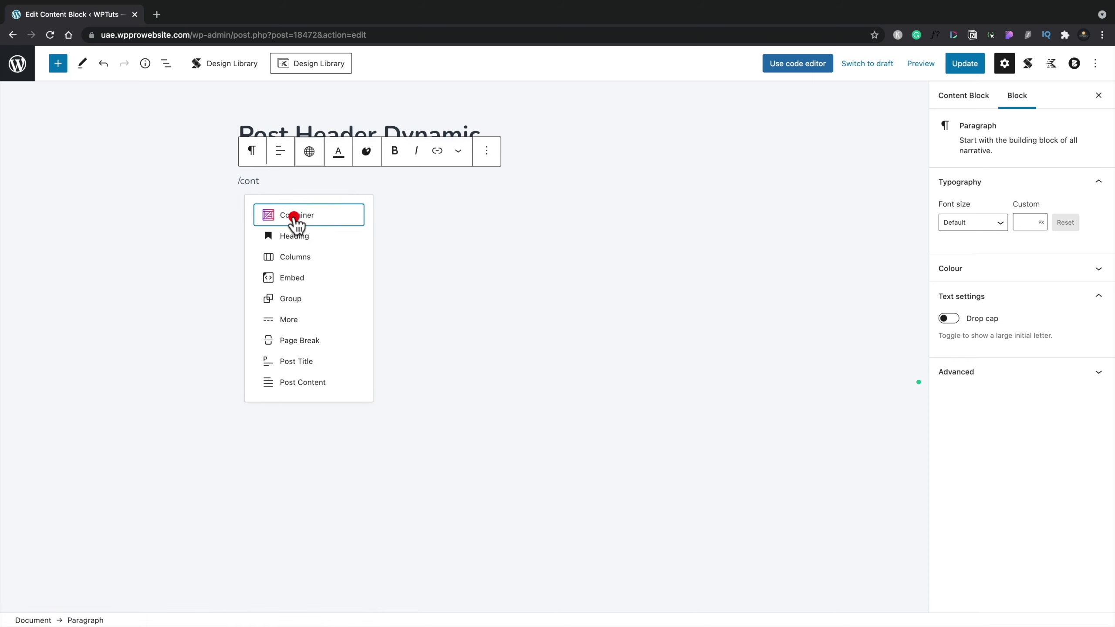
left_click(293, 214)
left_click(1078, 294)
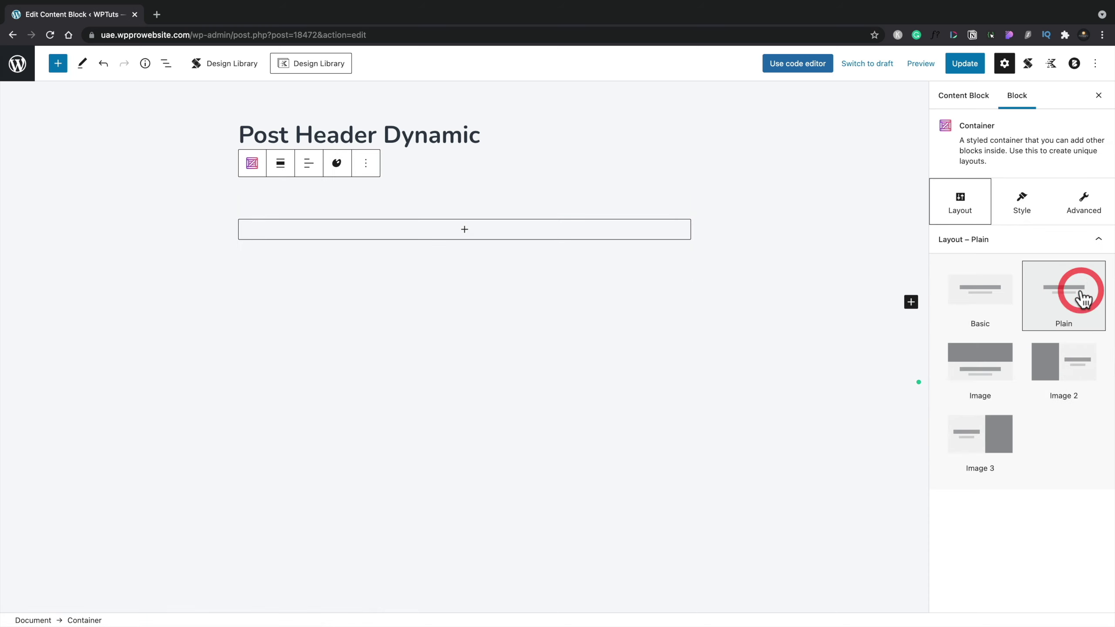
left_click(1030, 206)
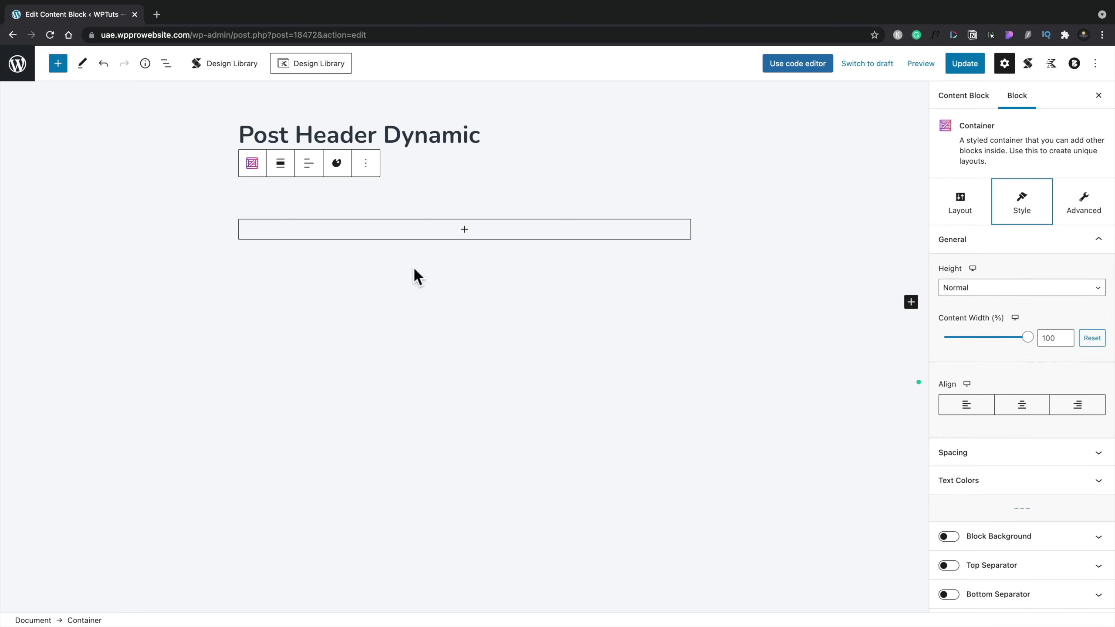
left_click(280, 165)
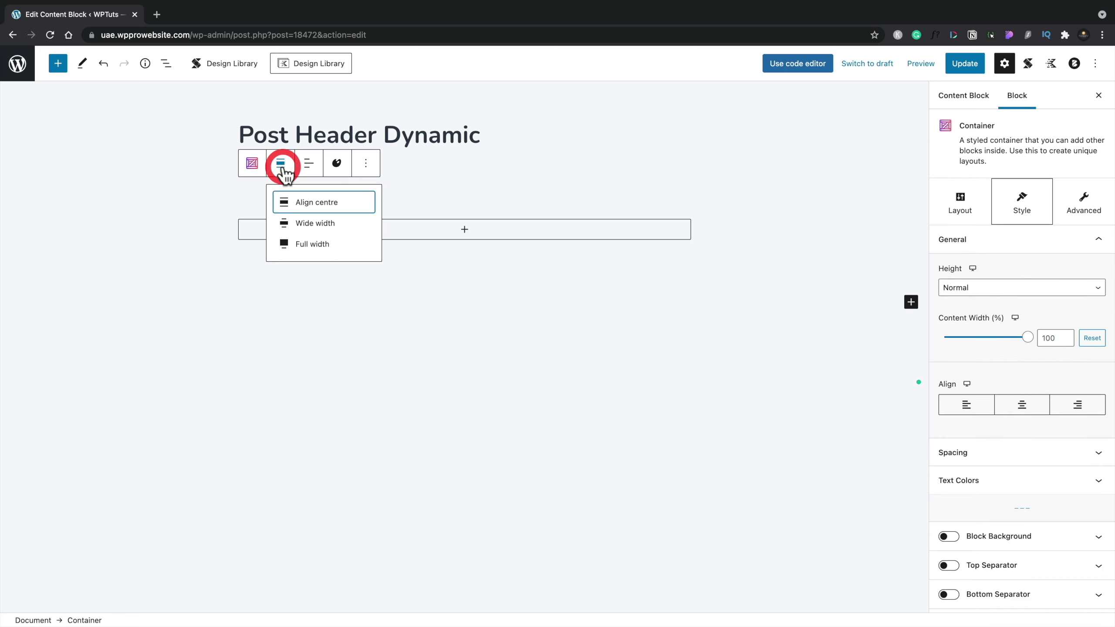
left_click(318, 243)
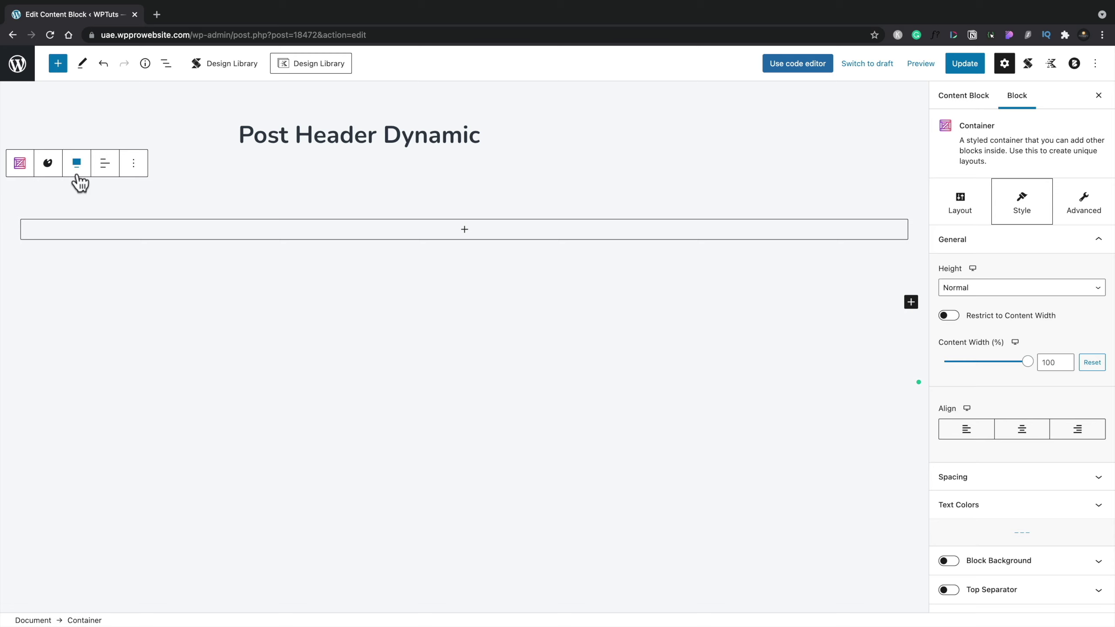
Turn on the container's block background and fill it with the orange swatch
scroll(1048, 404, "down", 1)
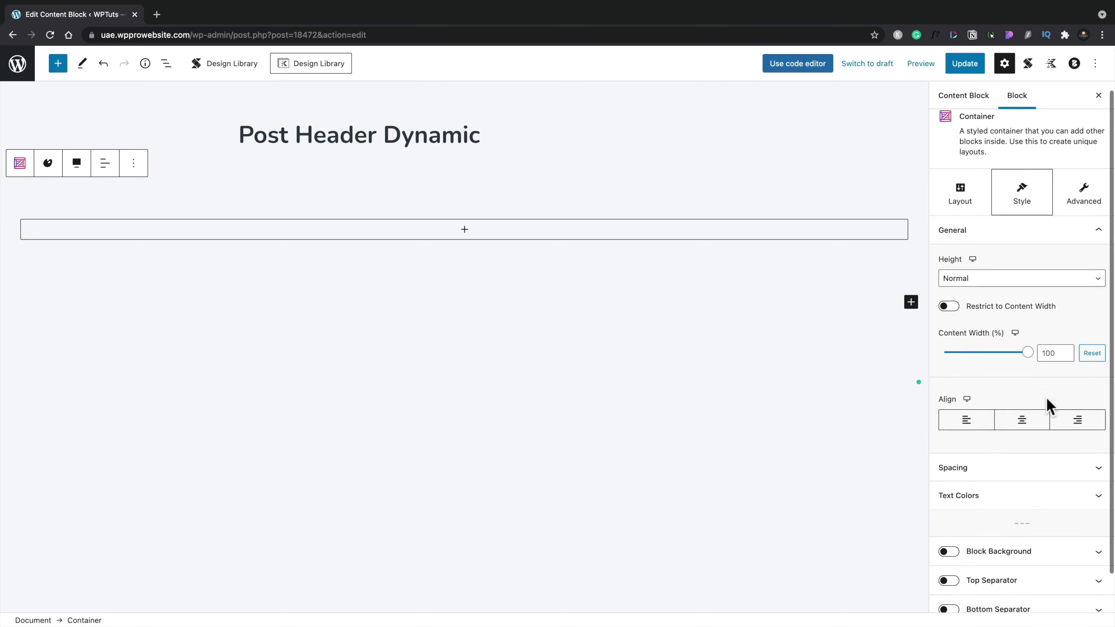
scroll(1047, 403, "down", 1)
left_click(1048, 509)
scroll(1049, 512, "down", 2)
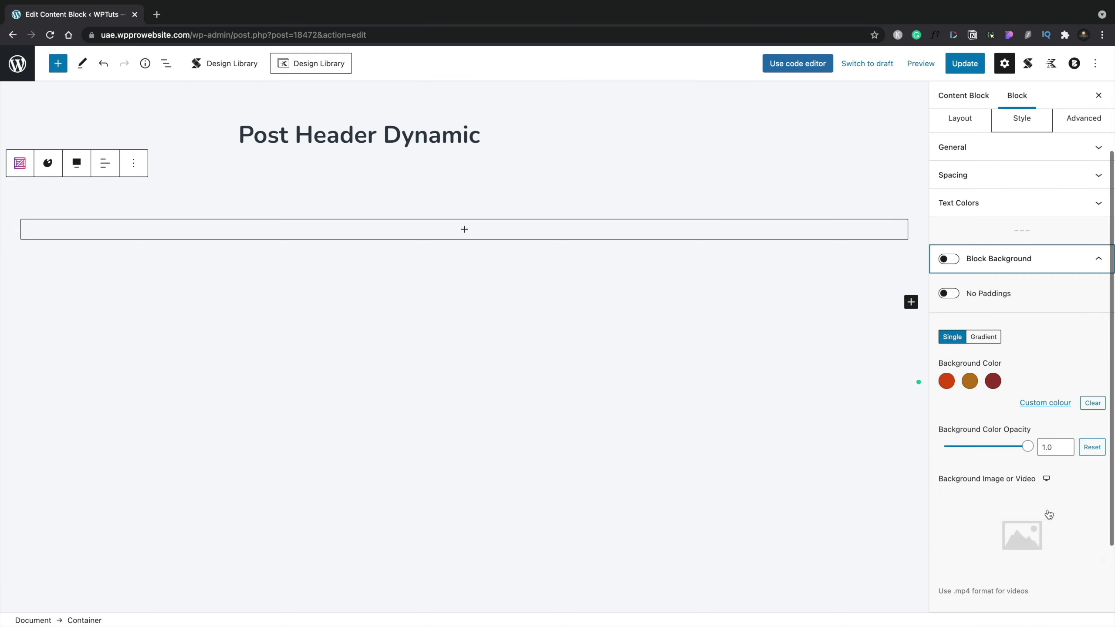
left_click(946, 381)
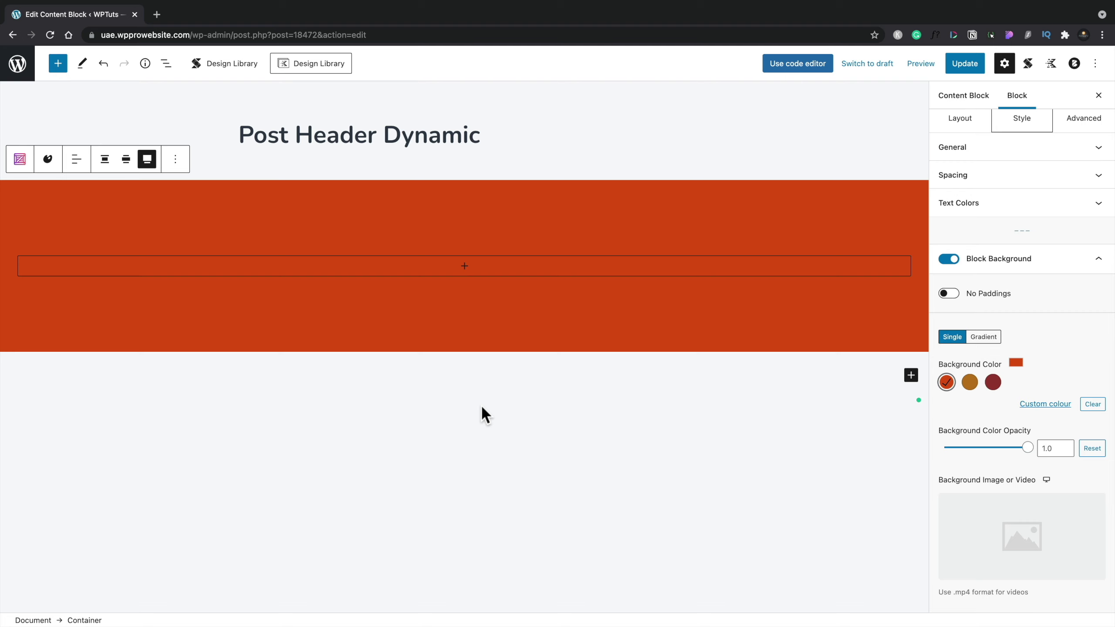
Add the mountain landscape photo as background image, then remove it again
left_click(1002, 549)
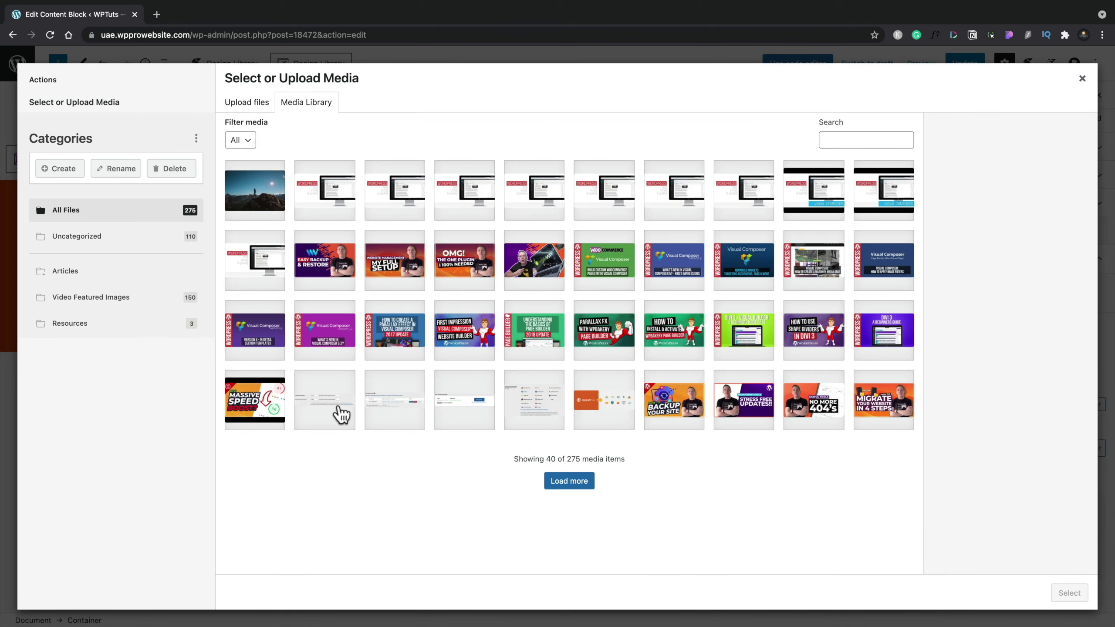
left_click(252, 213)
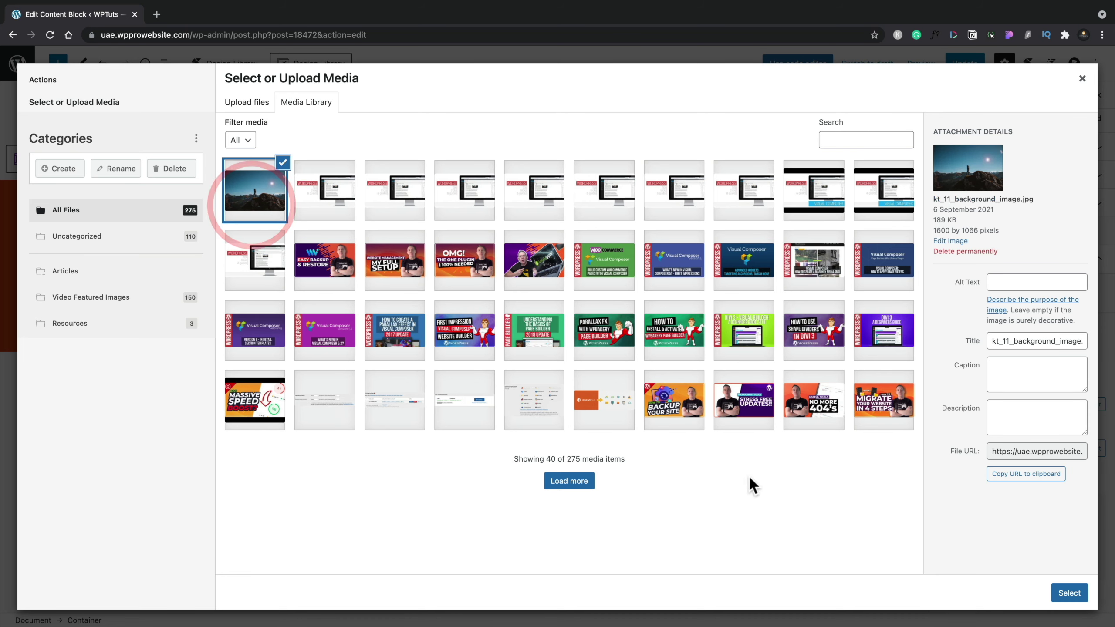
left_click(1079, 600)
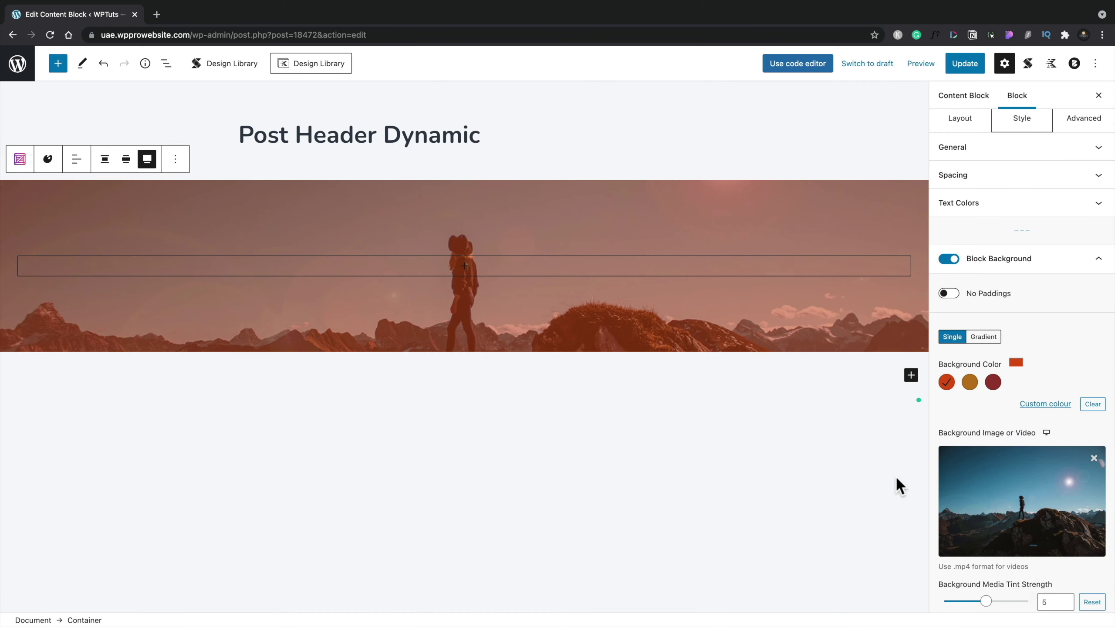
scroll(991, 527, "down", 3)
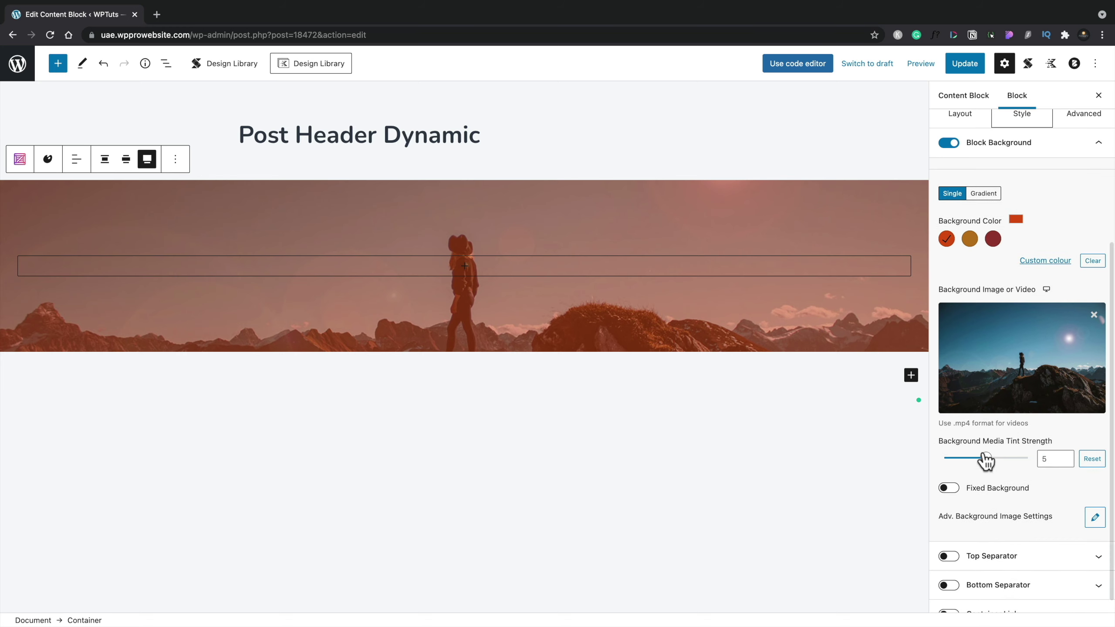
mouse_move(987, 459)
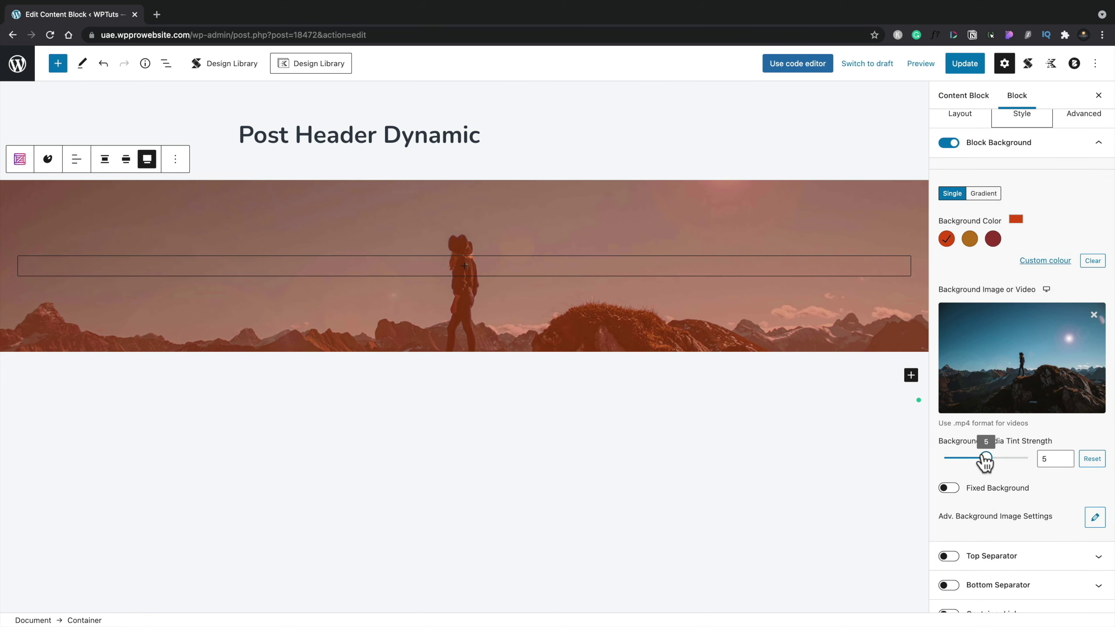
left_click(987, 458)
left_click(1092, 316)
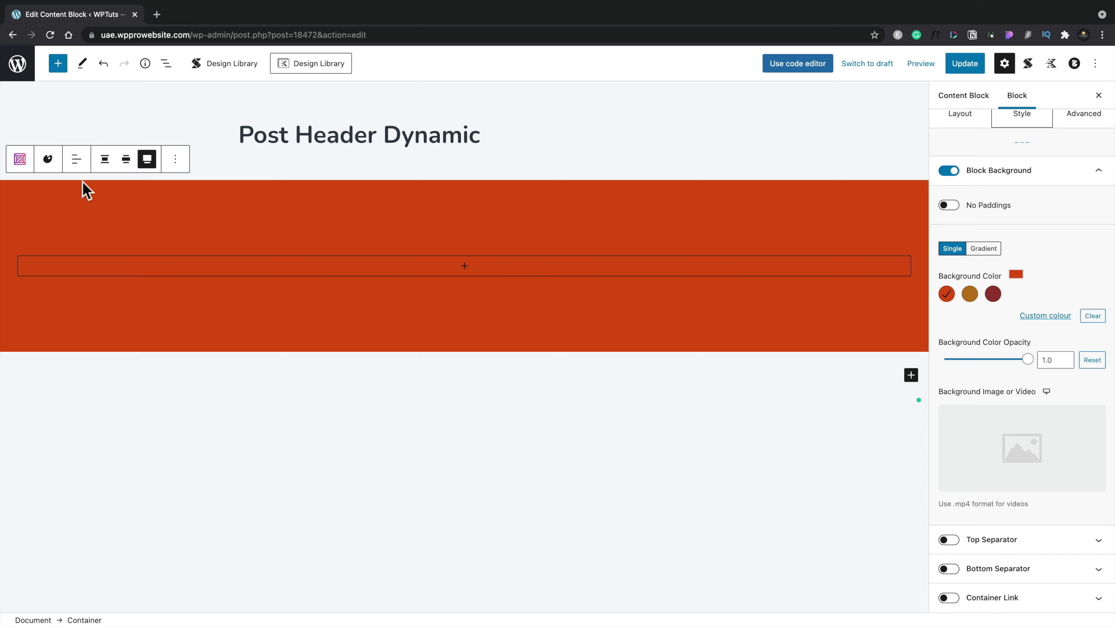
left_click(458, 271)
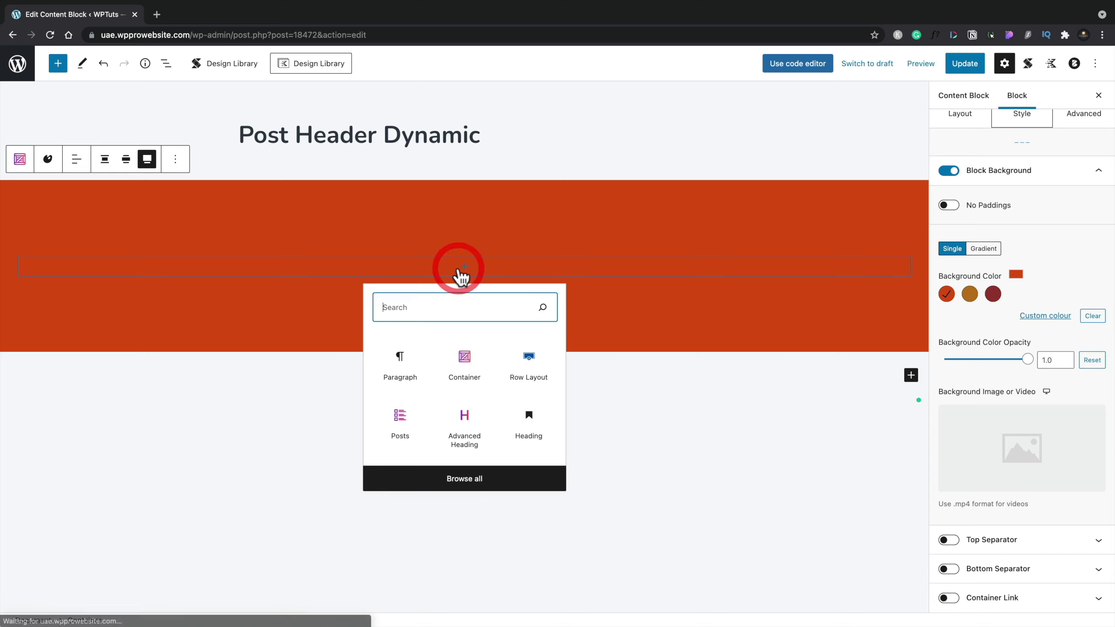
Insert a centre-aligned Advanced Heading into the orange container
left_click(464, 422)
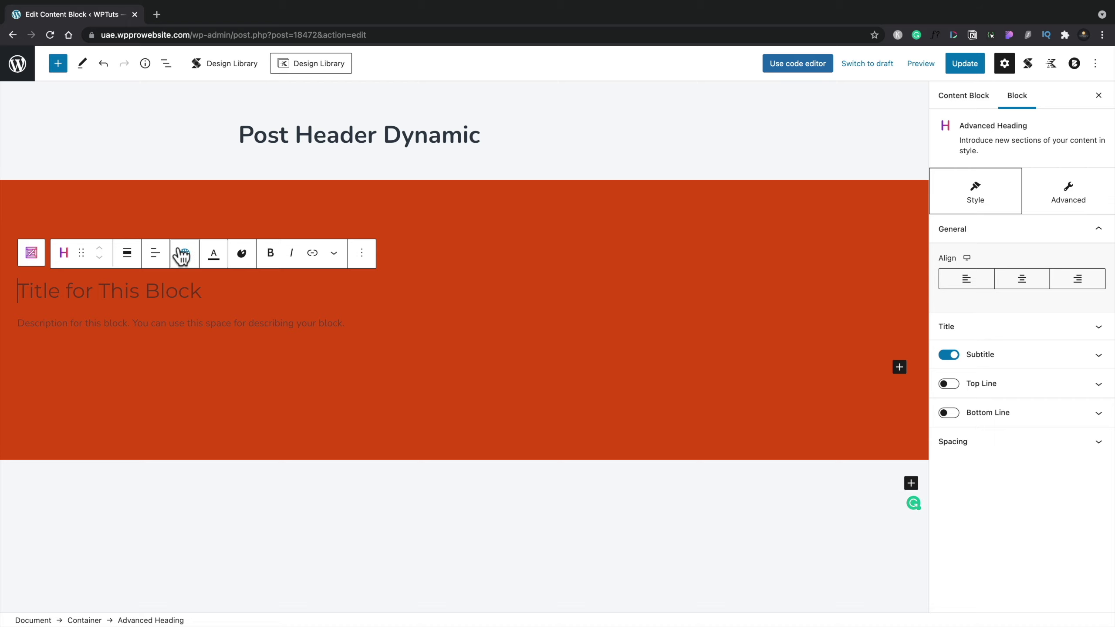
left_click(155, 253)
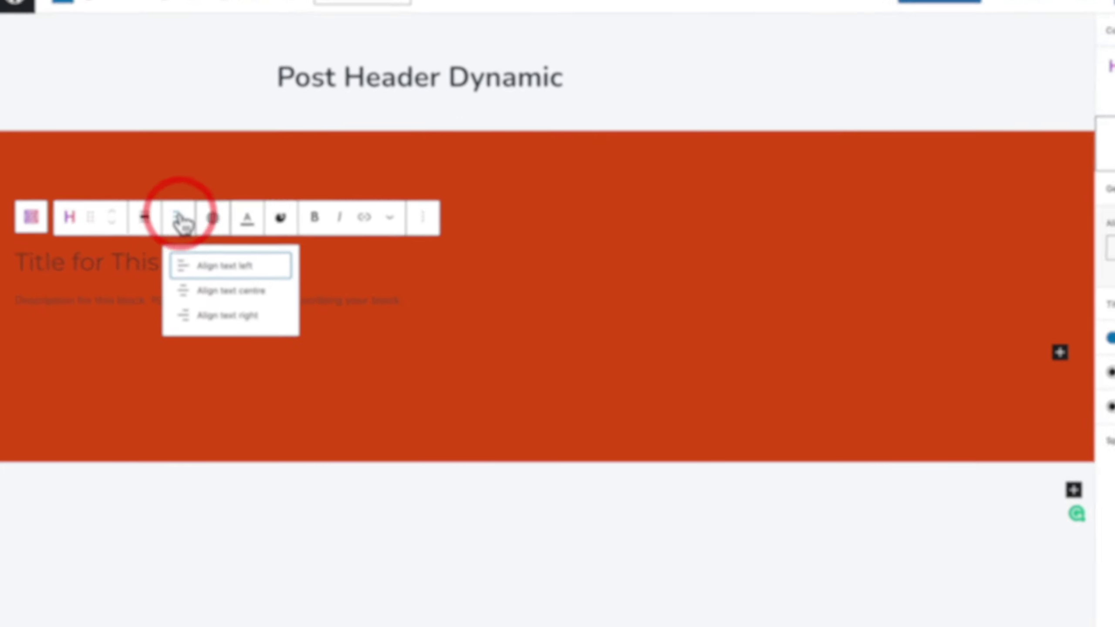
left_click(230, 290)
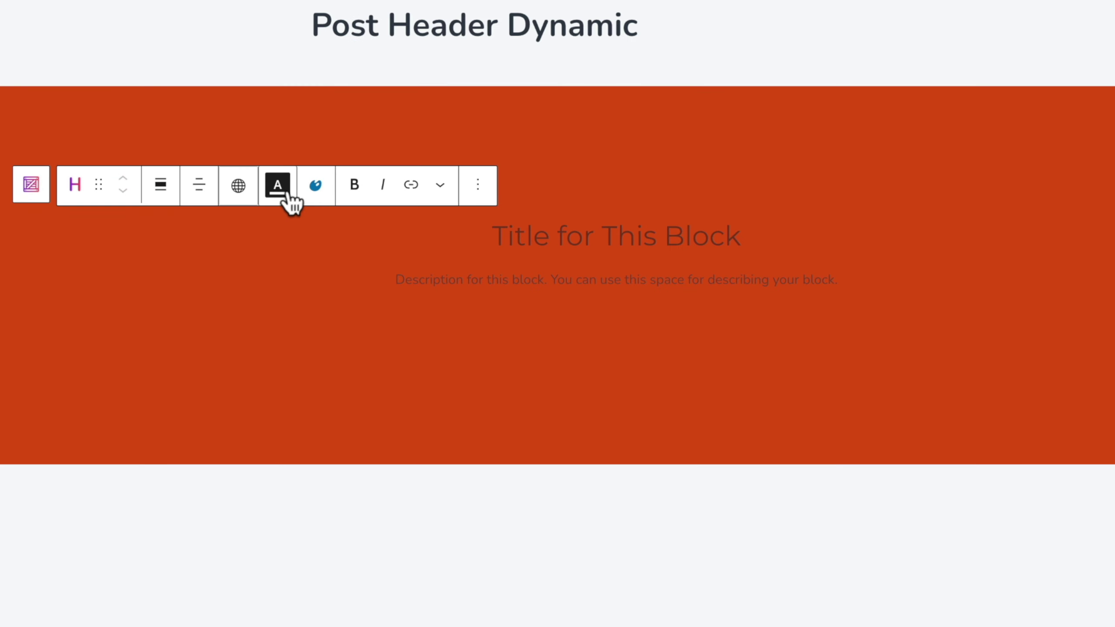
Set the heading's dynamic Field to Post Title so it reads 'Post Header Dynamic'
left_click(239, 187)
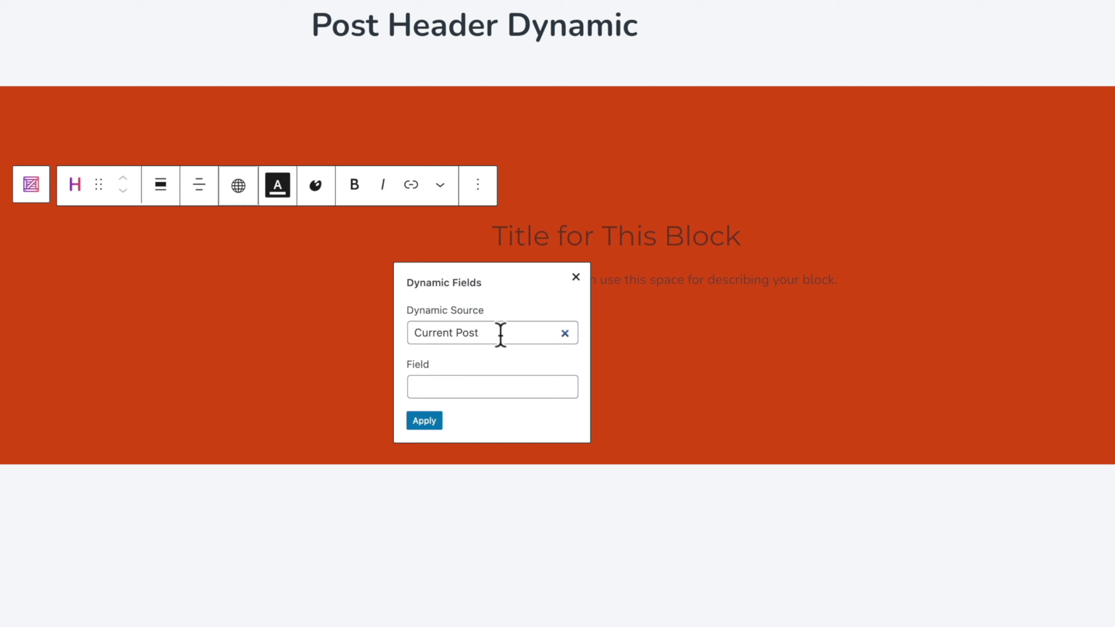
left_click(477, 386)
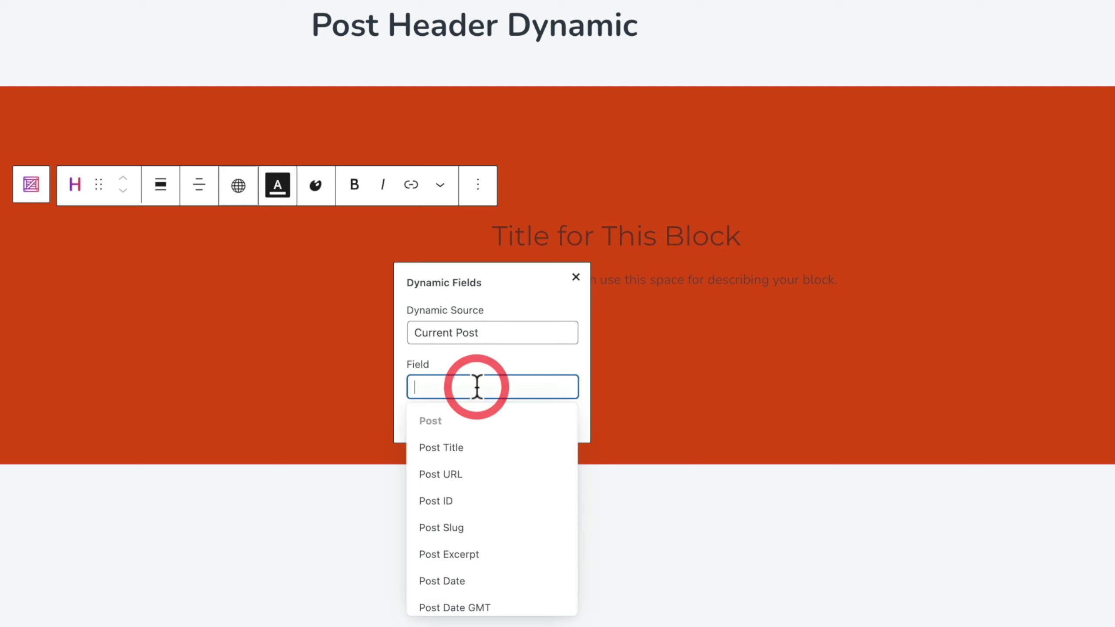
left_click(476, 451)
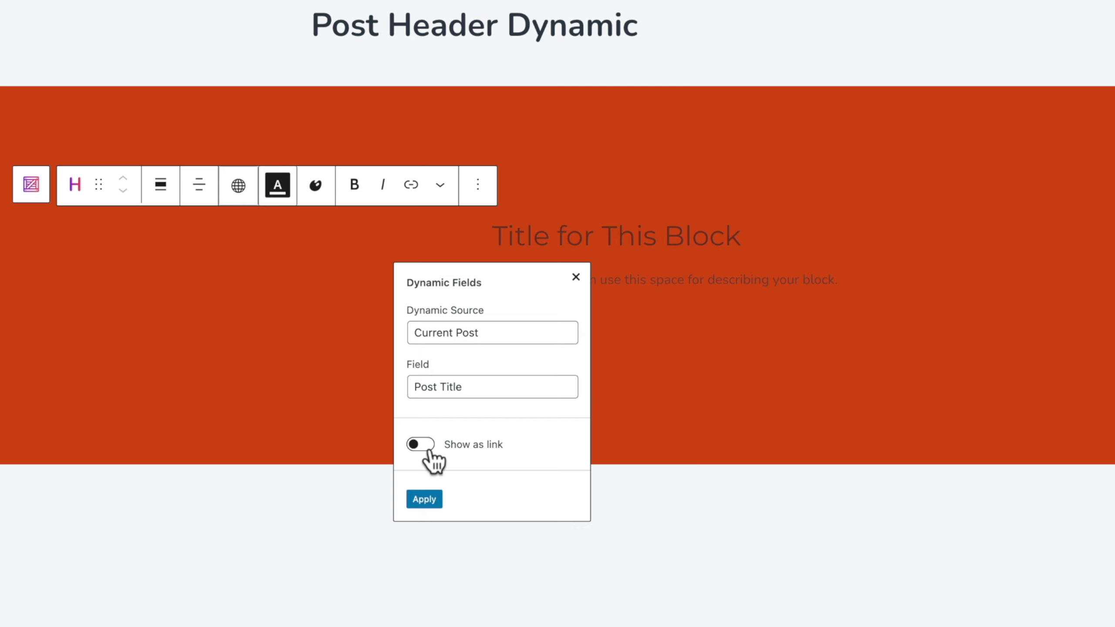
left_click(424, 499)
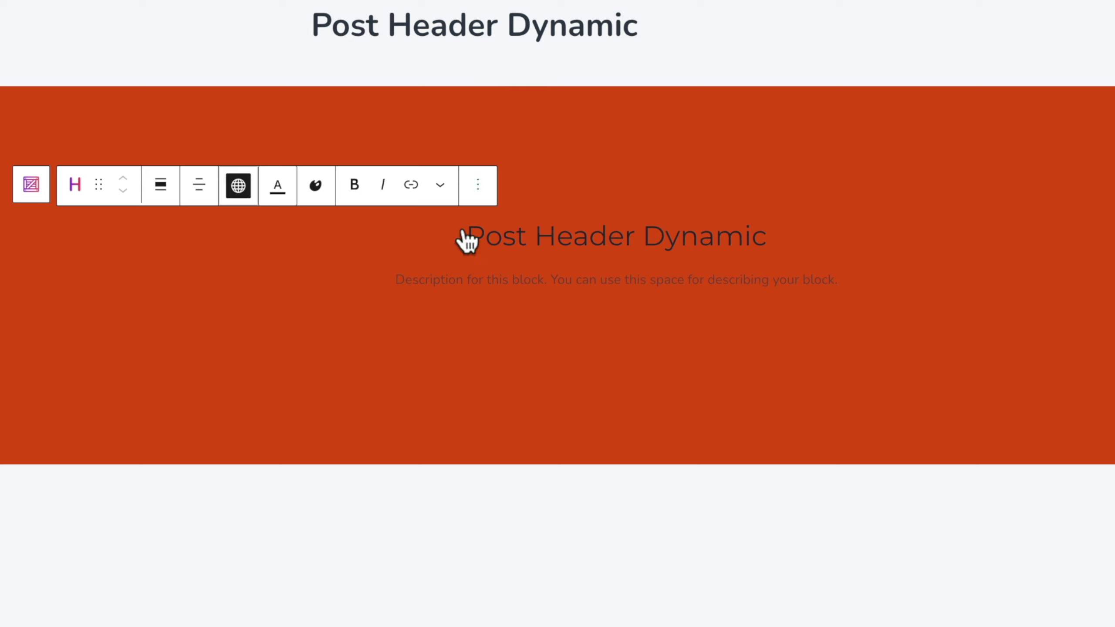
left_click(542, 280)
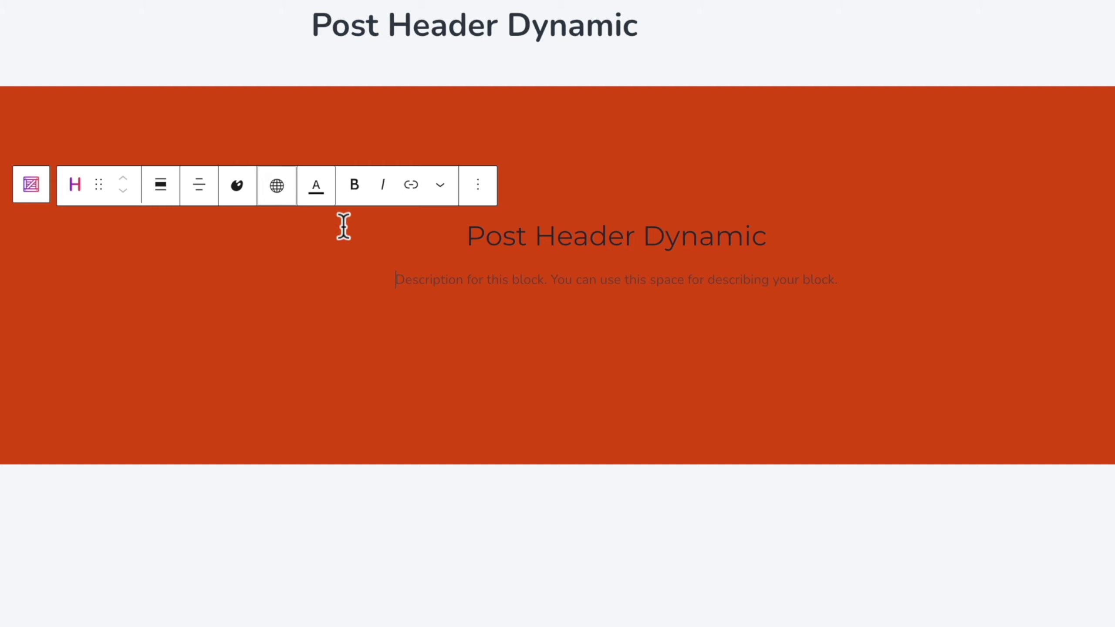
Make the description show Post Date GMT in F j, Y format, giving September 6, 2021
left_click(279, 188)
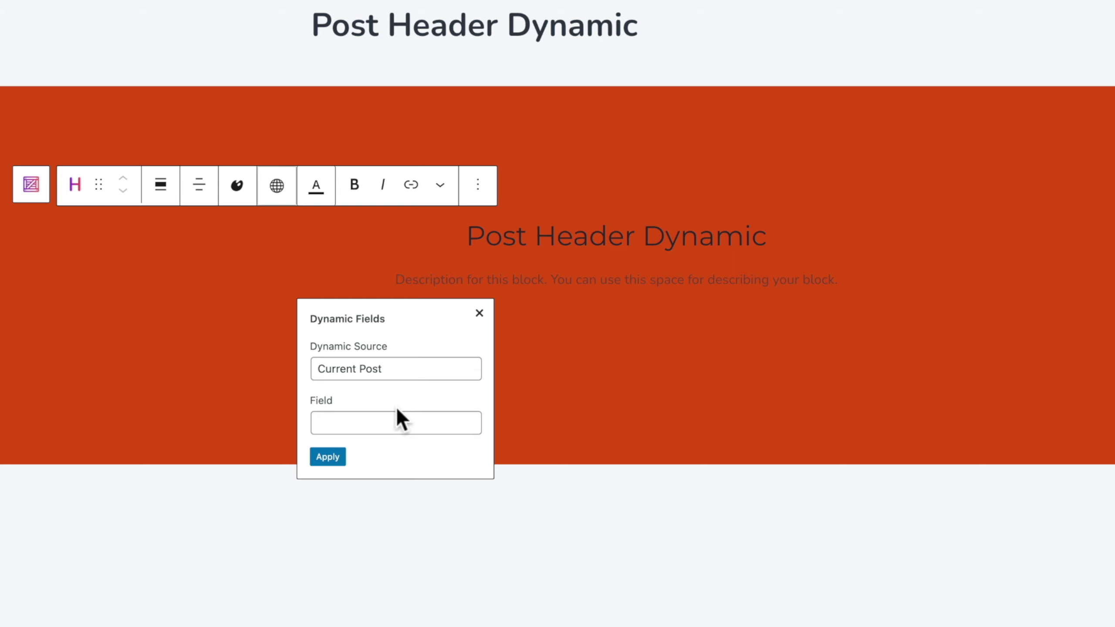
left_click(394, 421)
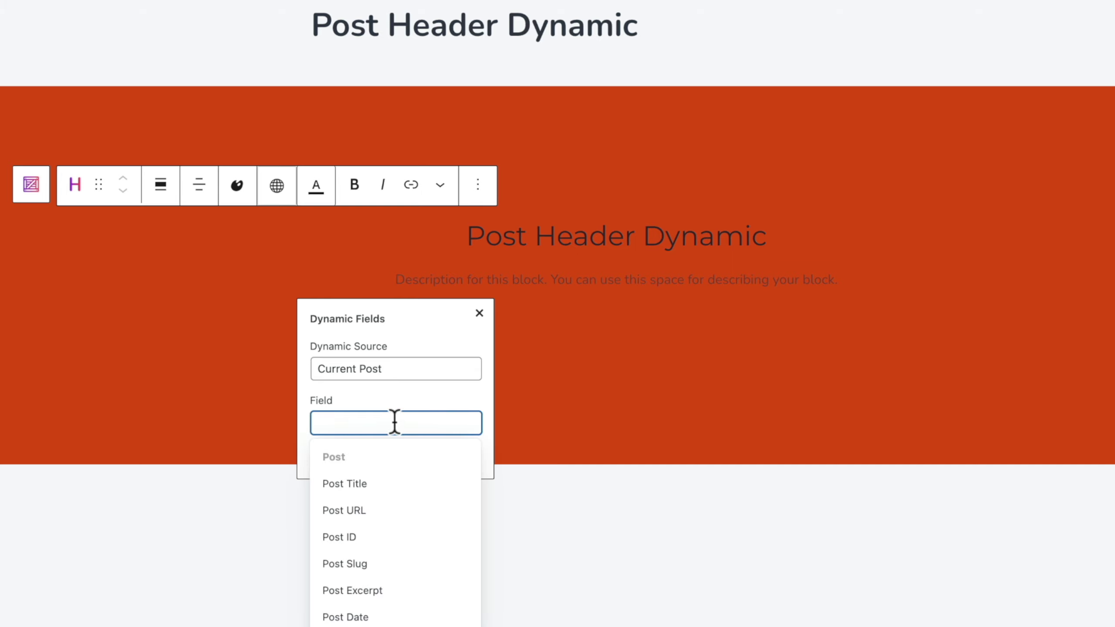
scroll(401, 515, "down", 2)
scroll(401, 511, "down", 1)
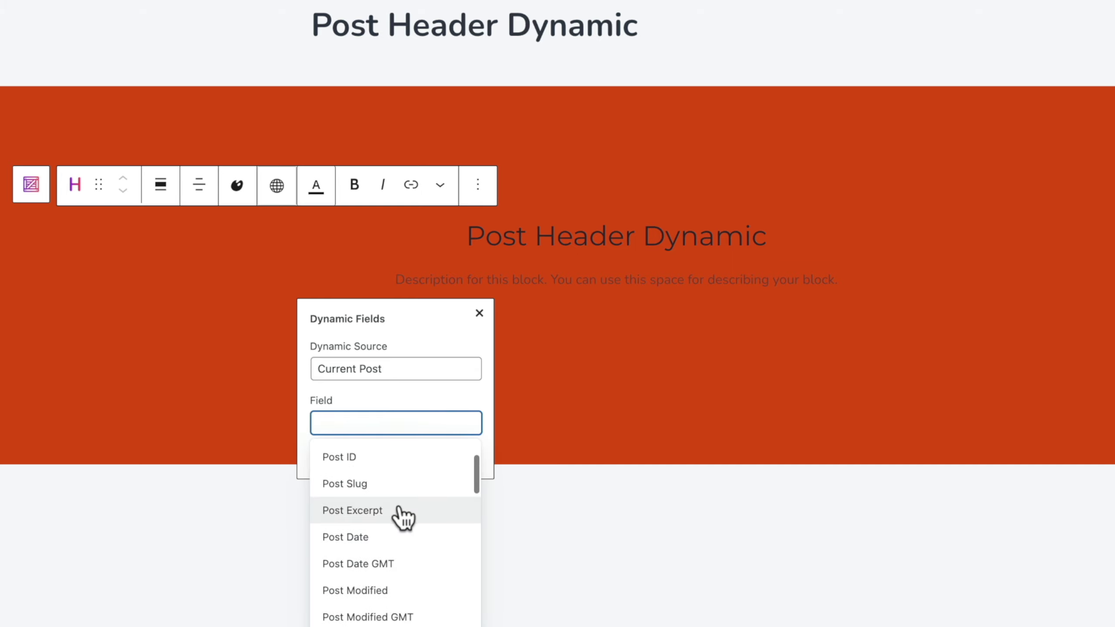
left_click(387, 565)
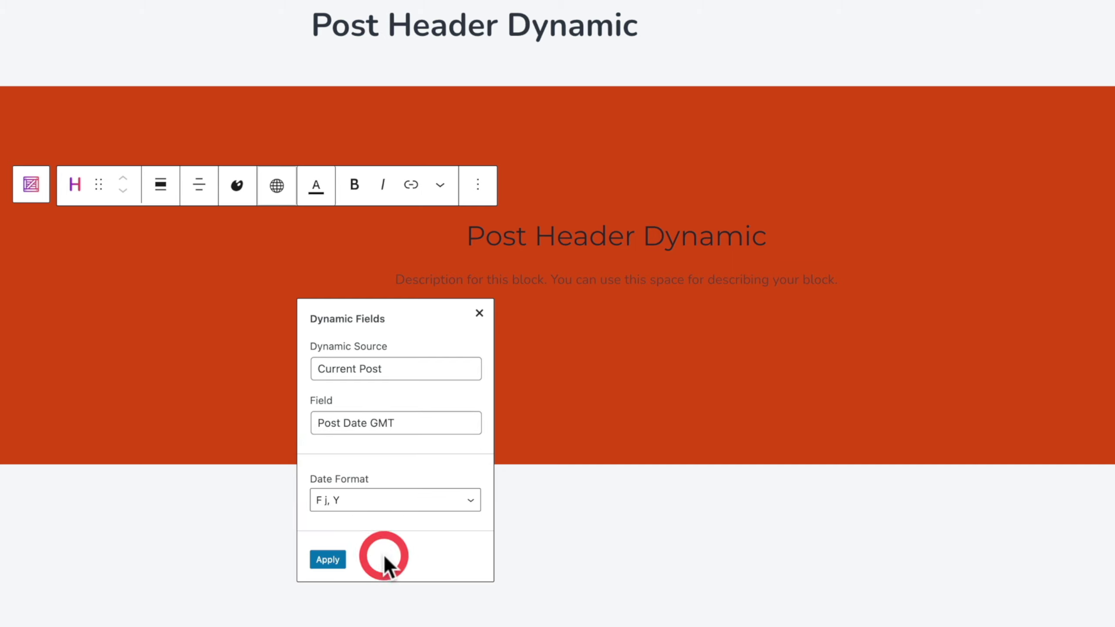
left_click(408, 500)
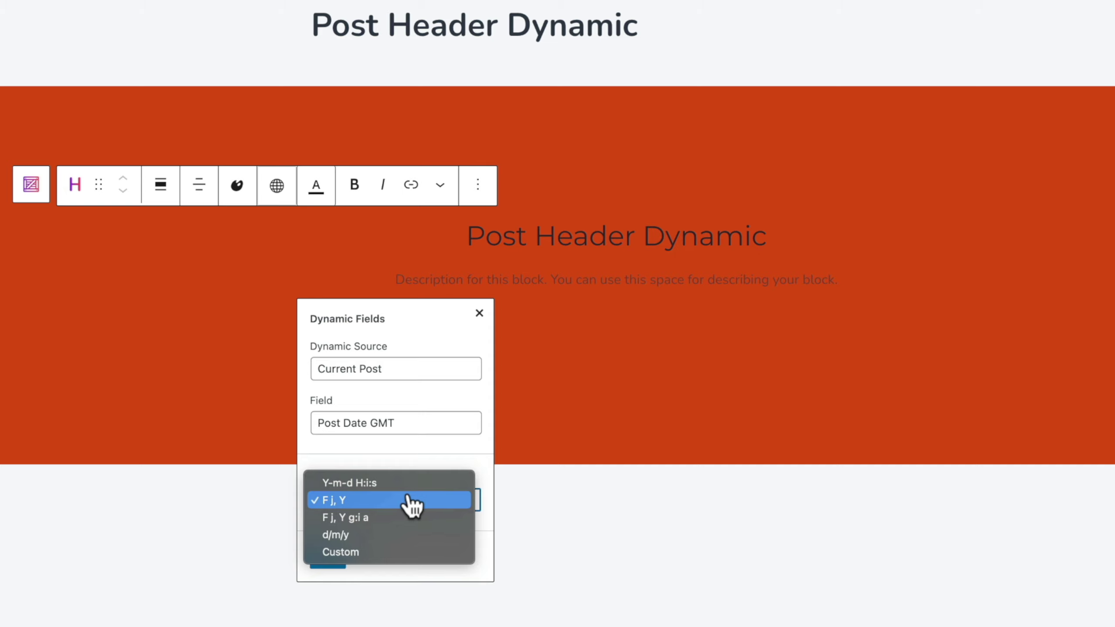
left_click(409, 501)
left_click(325, 564)
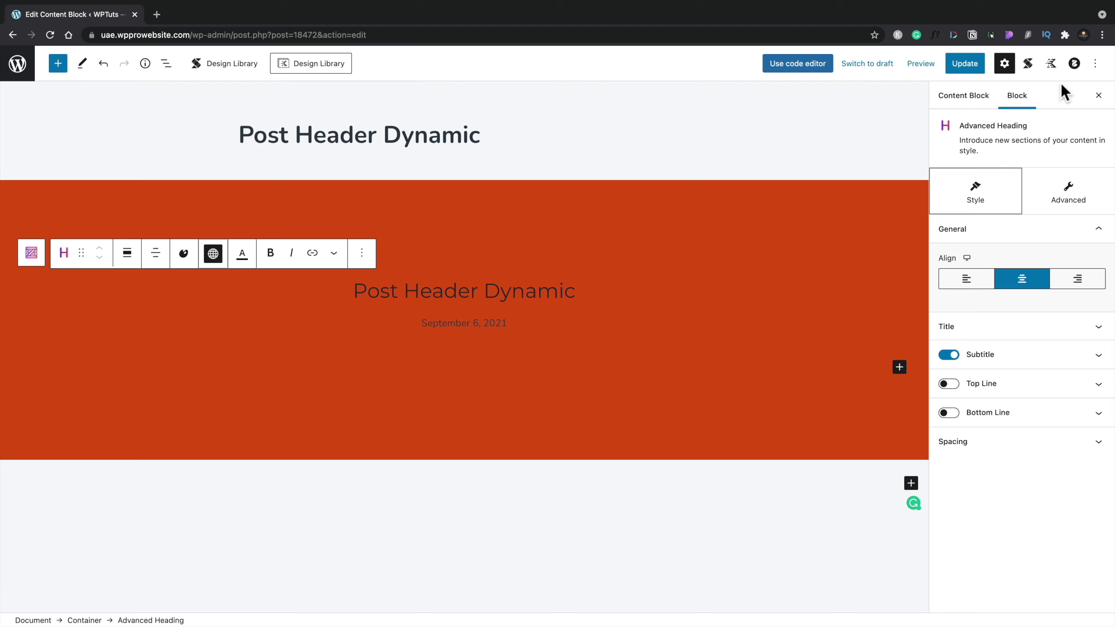
In the Blocksy content block settings, set the Location to Top content
left_click(1074, 64)
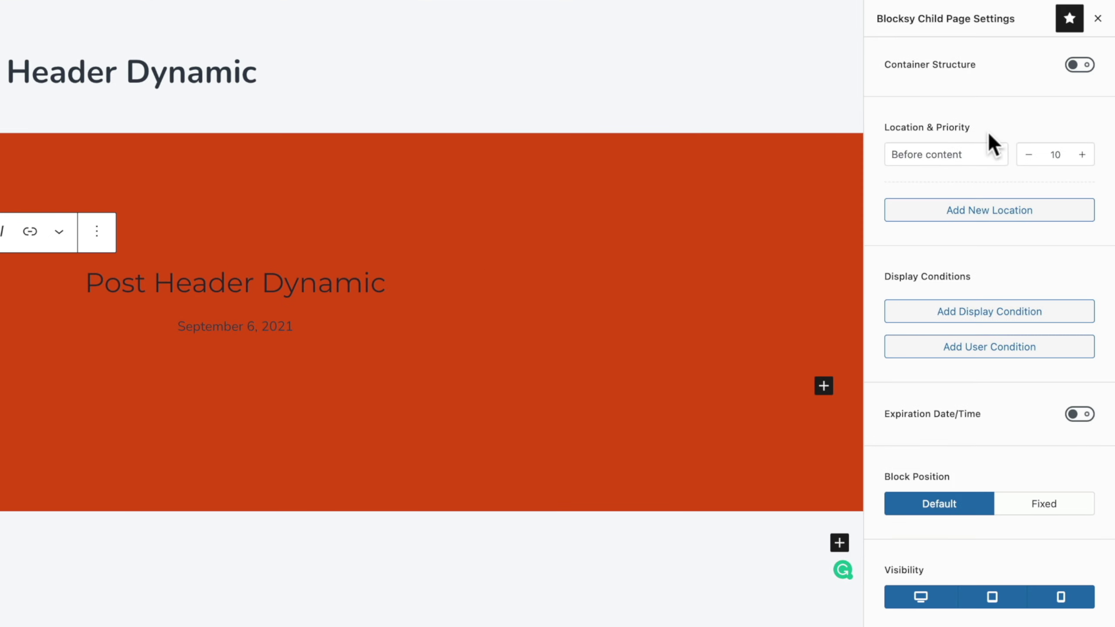
left_click(986, 154)
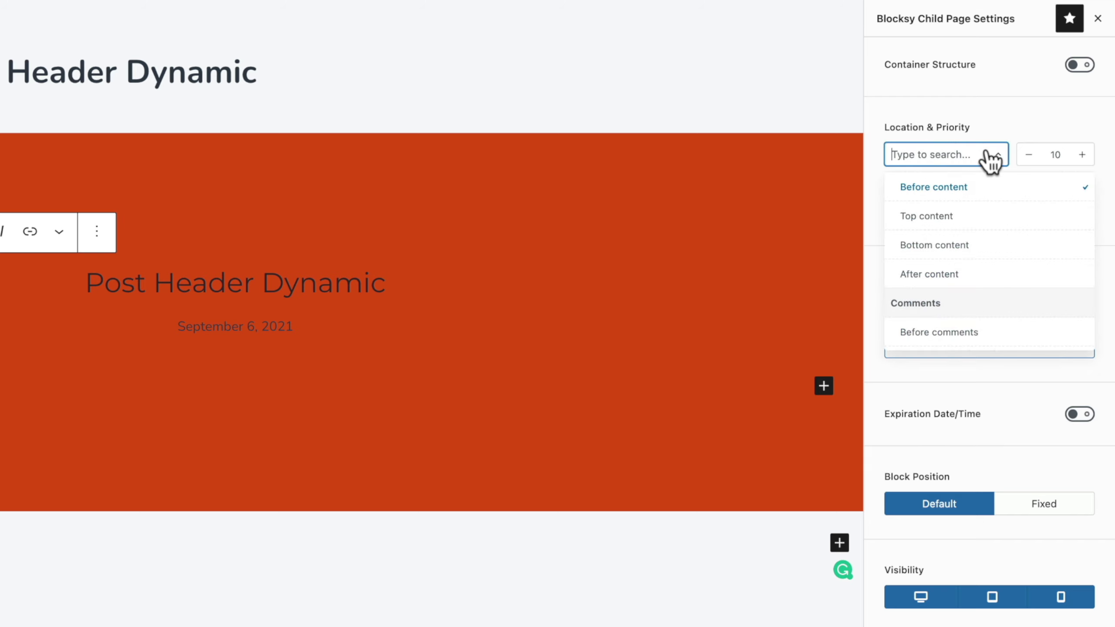
scroll(996, 285, "down", 8)
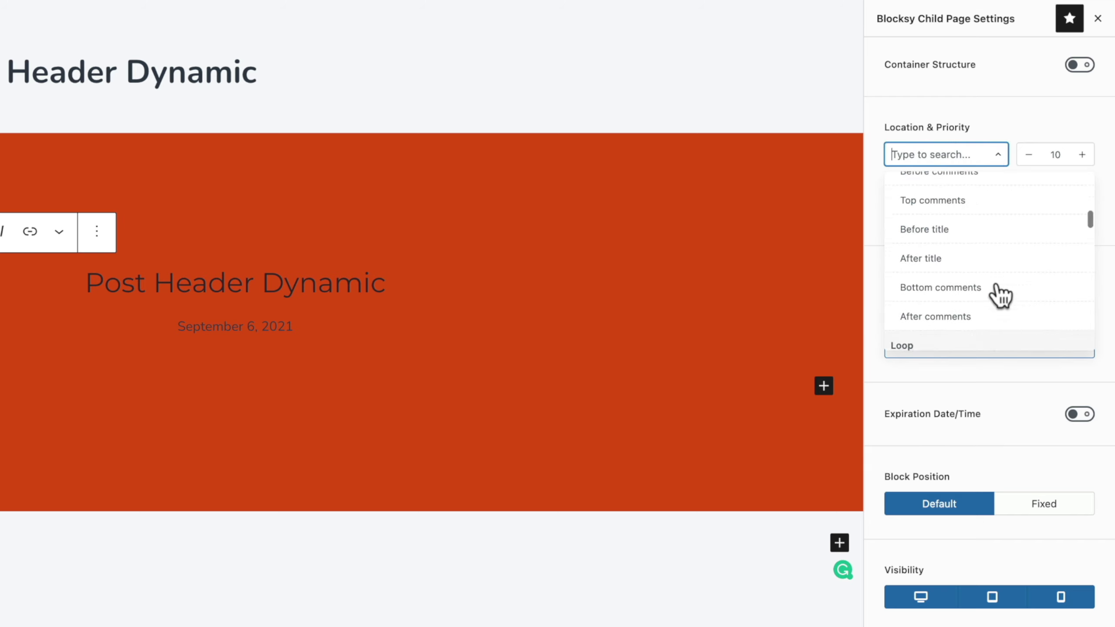
scroll(997, 288, "down", 5)
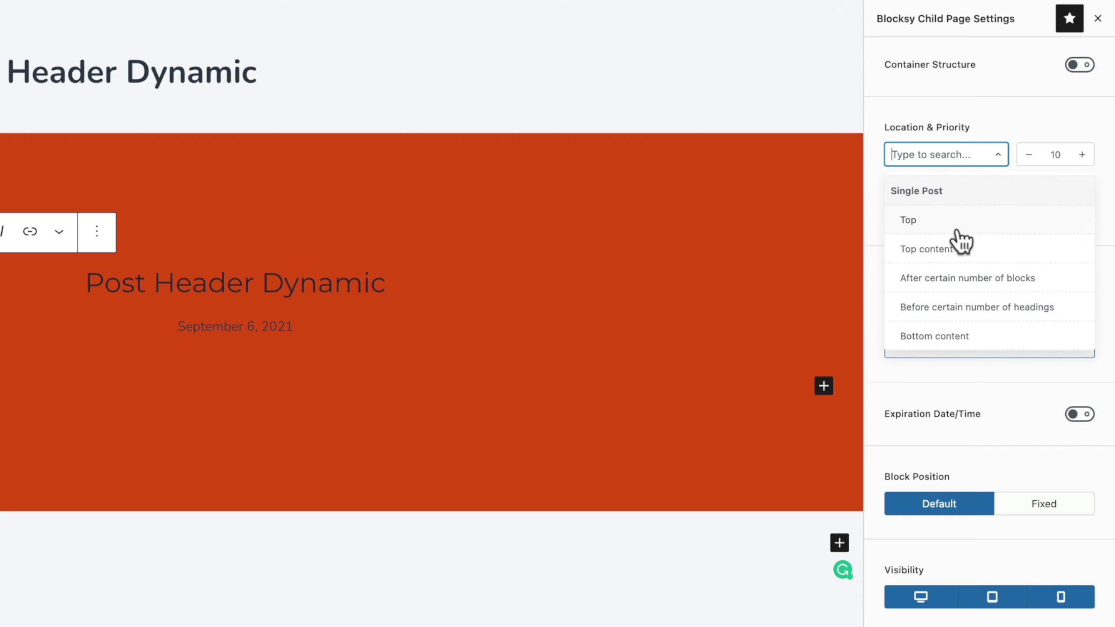
left_click(961, 248)
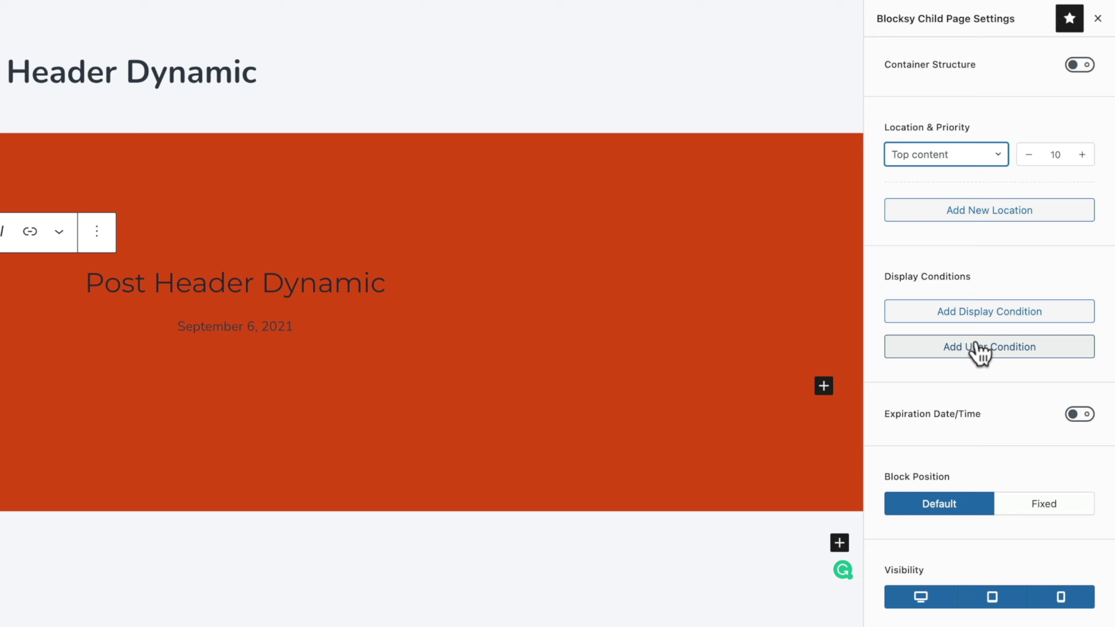
Add an Include display condition for Single Post and save the content block
left_click(996, 323)
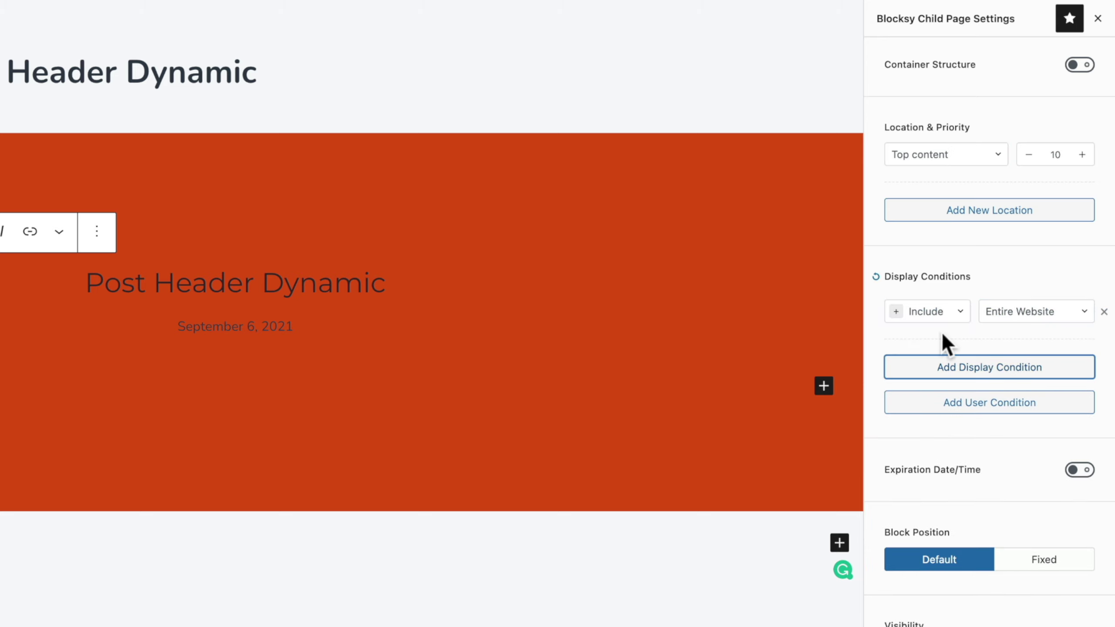
left_click(950, 311)
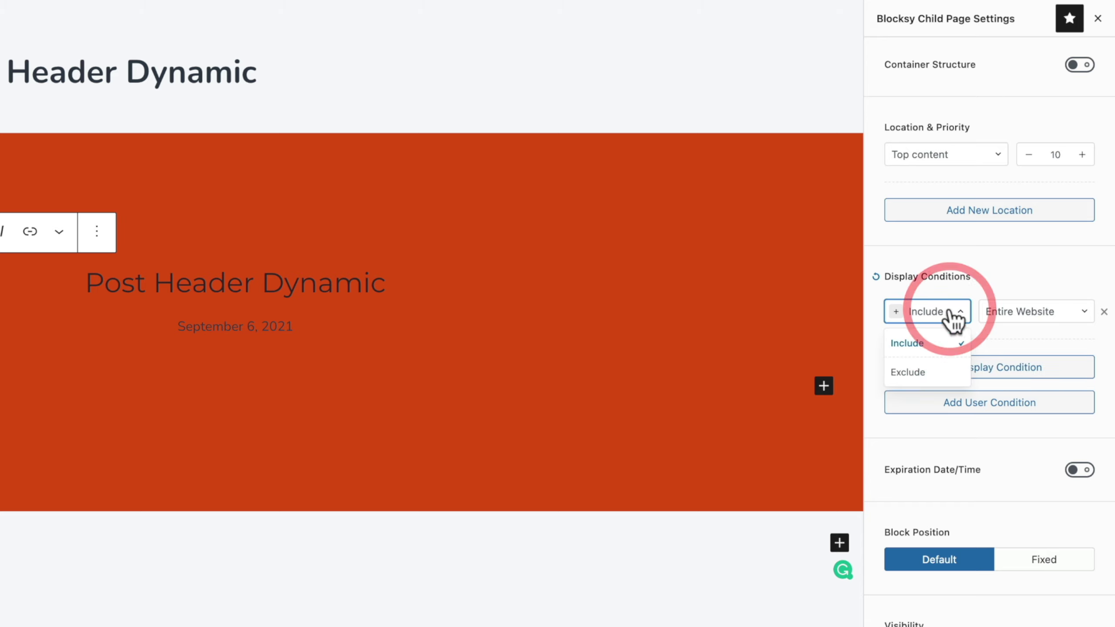
left_click(1029, 273)
left_click(1066, 311)
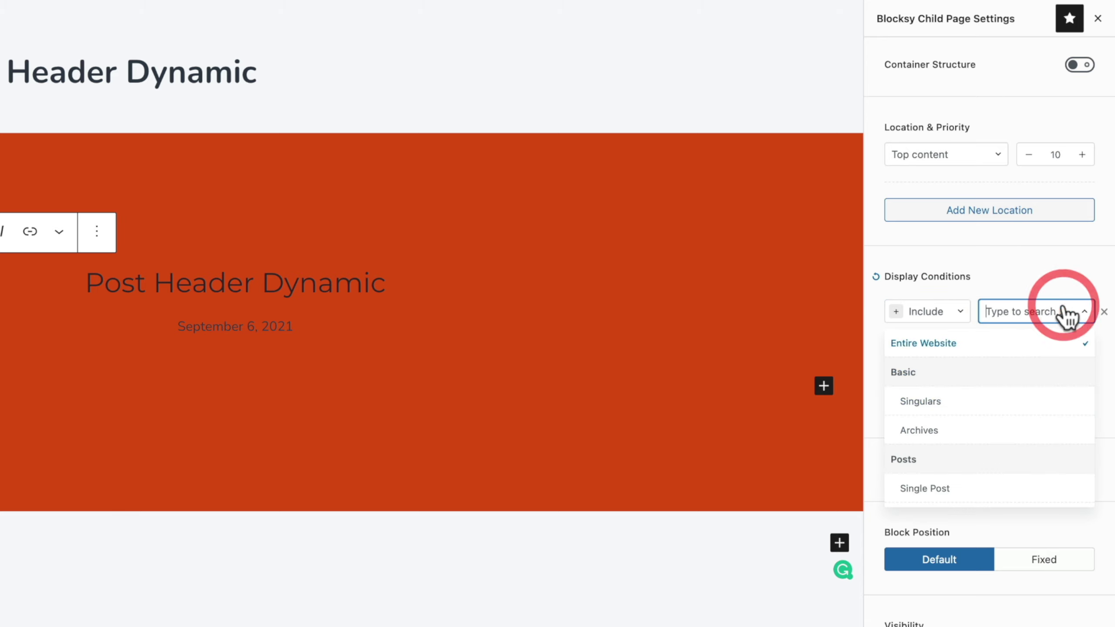
scroll(1023, 428, "down", 1)
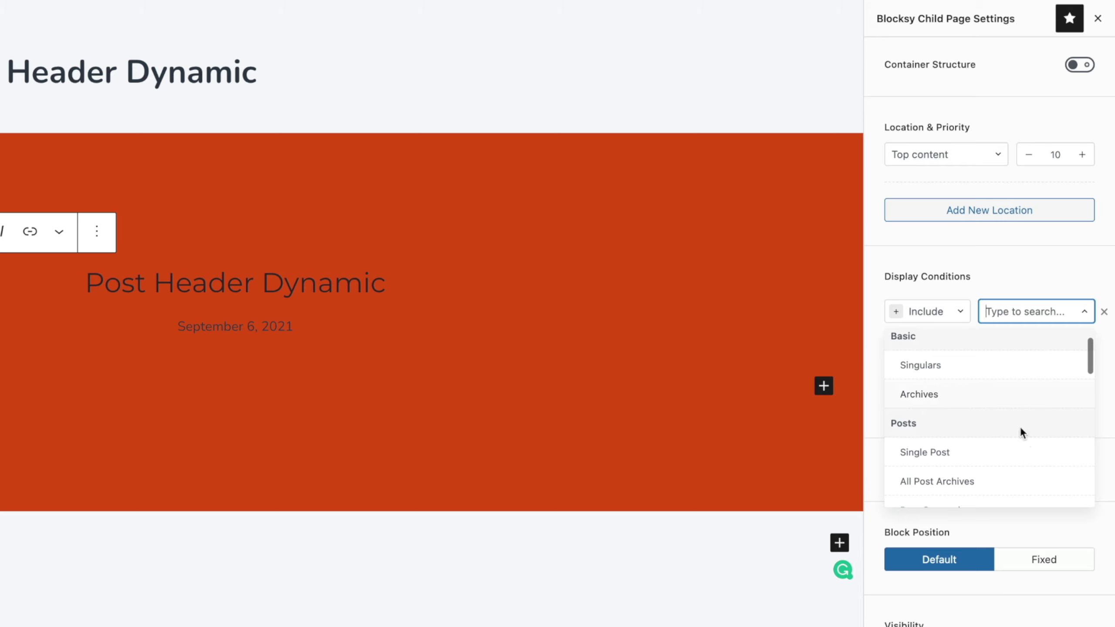
left_click(971, 458)
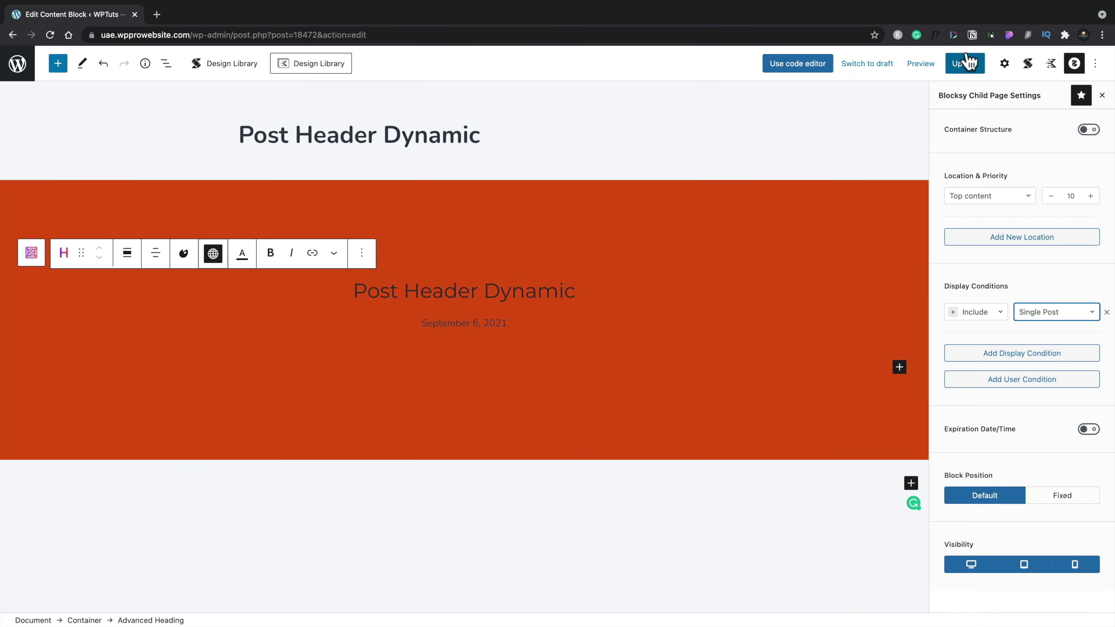
left_click(965, 62)
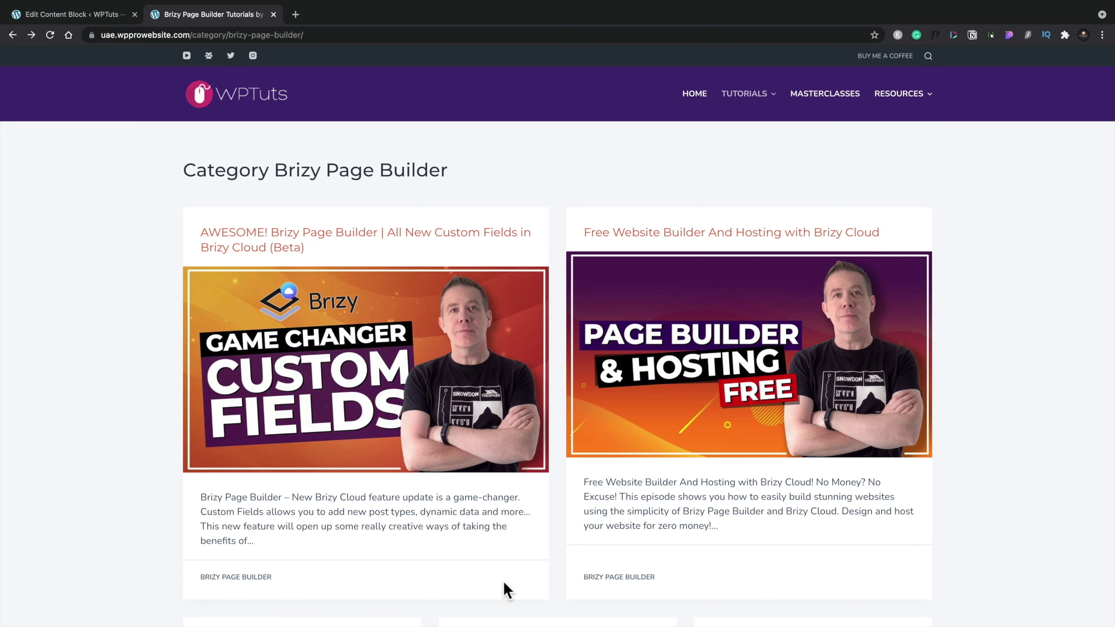
Open the Brizy Cloud post and verify the orange header shows its title and May 11, 2020
left_click(684, 397)
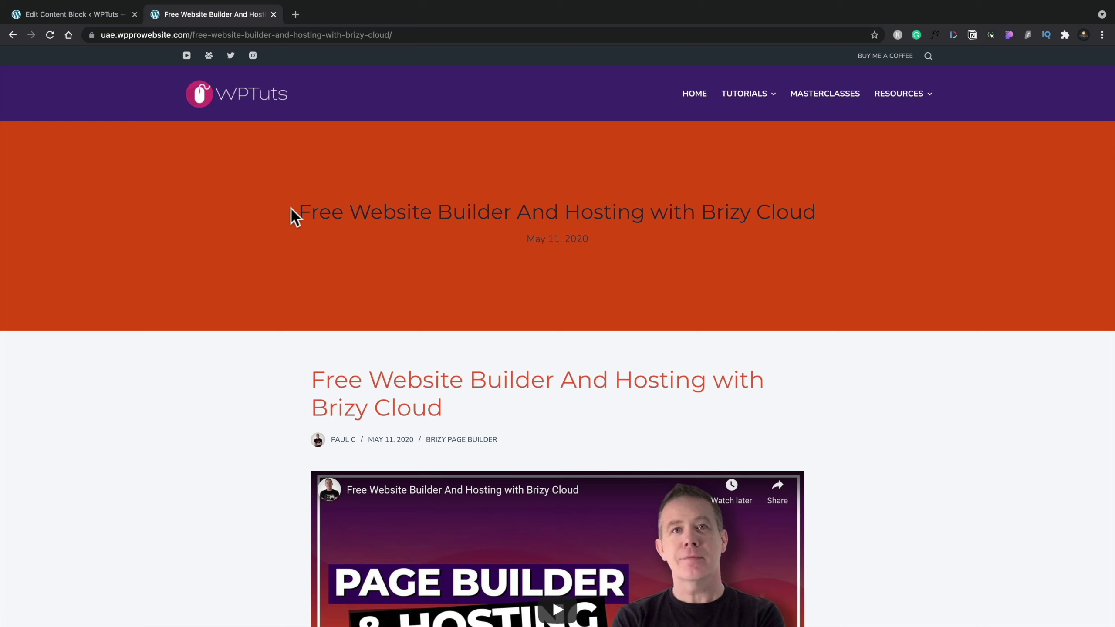
left_click_drag(291, 214, 794, 226)
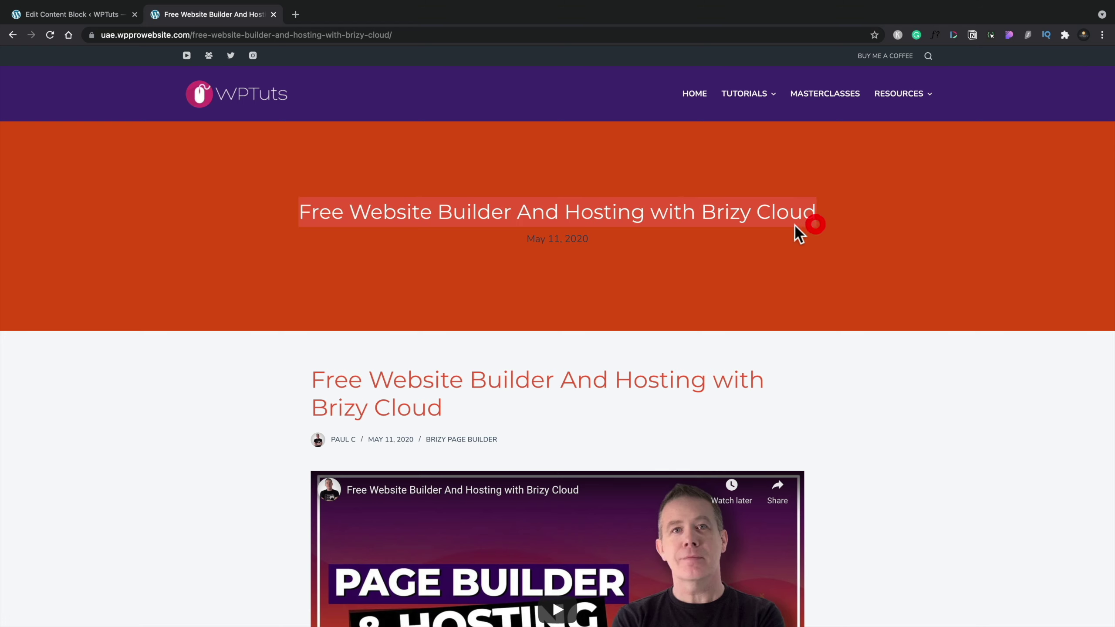
left_click_drag(600, 237, 522, 237)
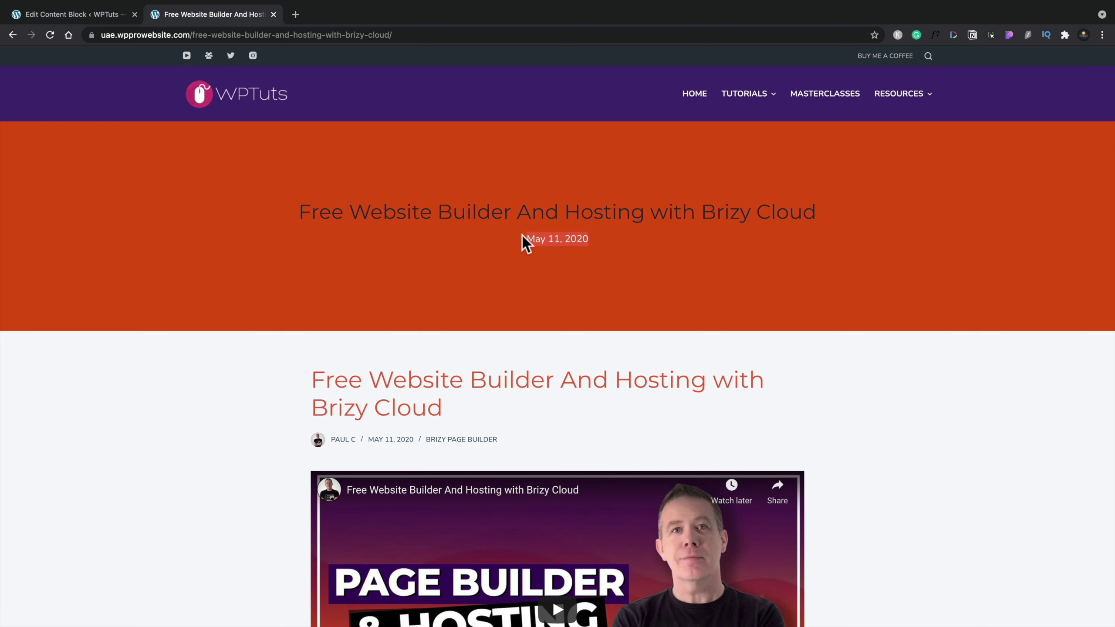
left_click(448, 238)
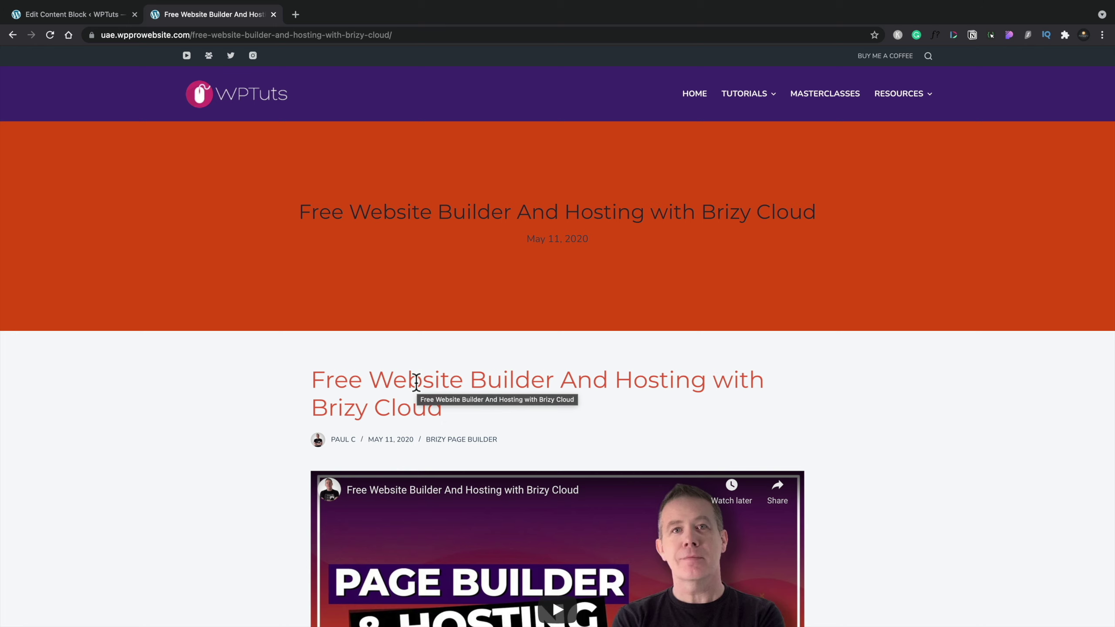
left_click(106, 16)
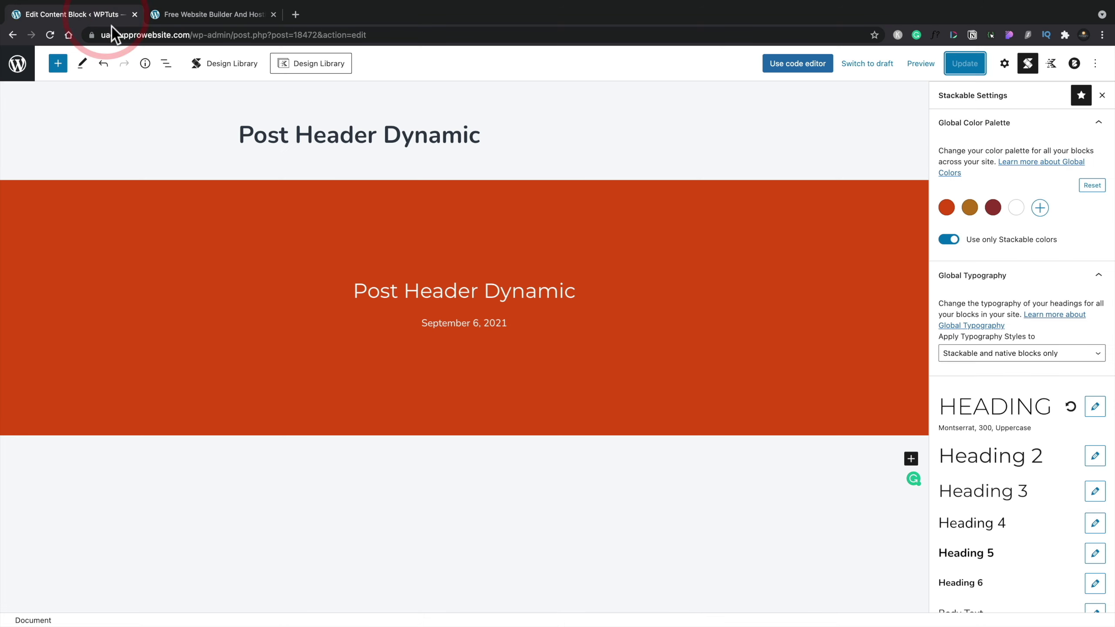